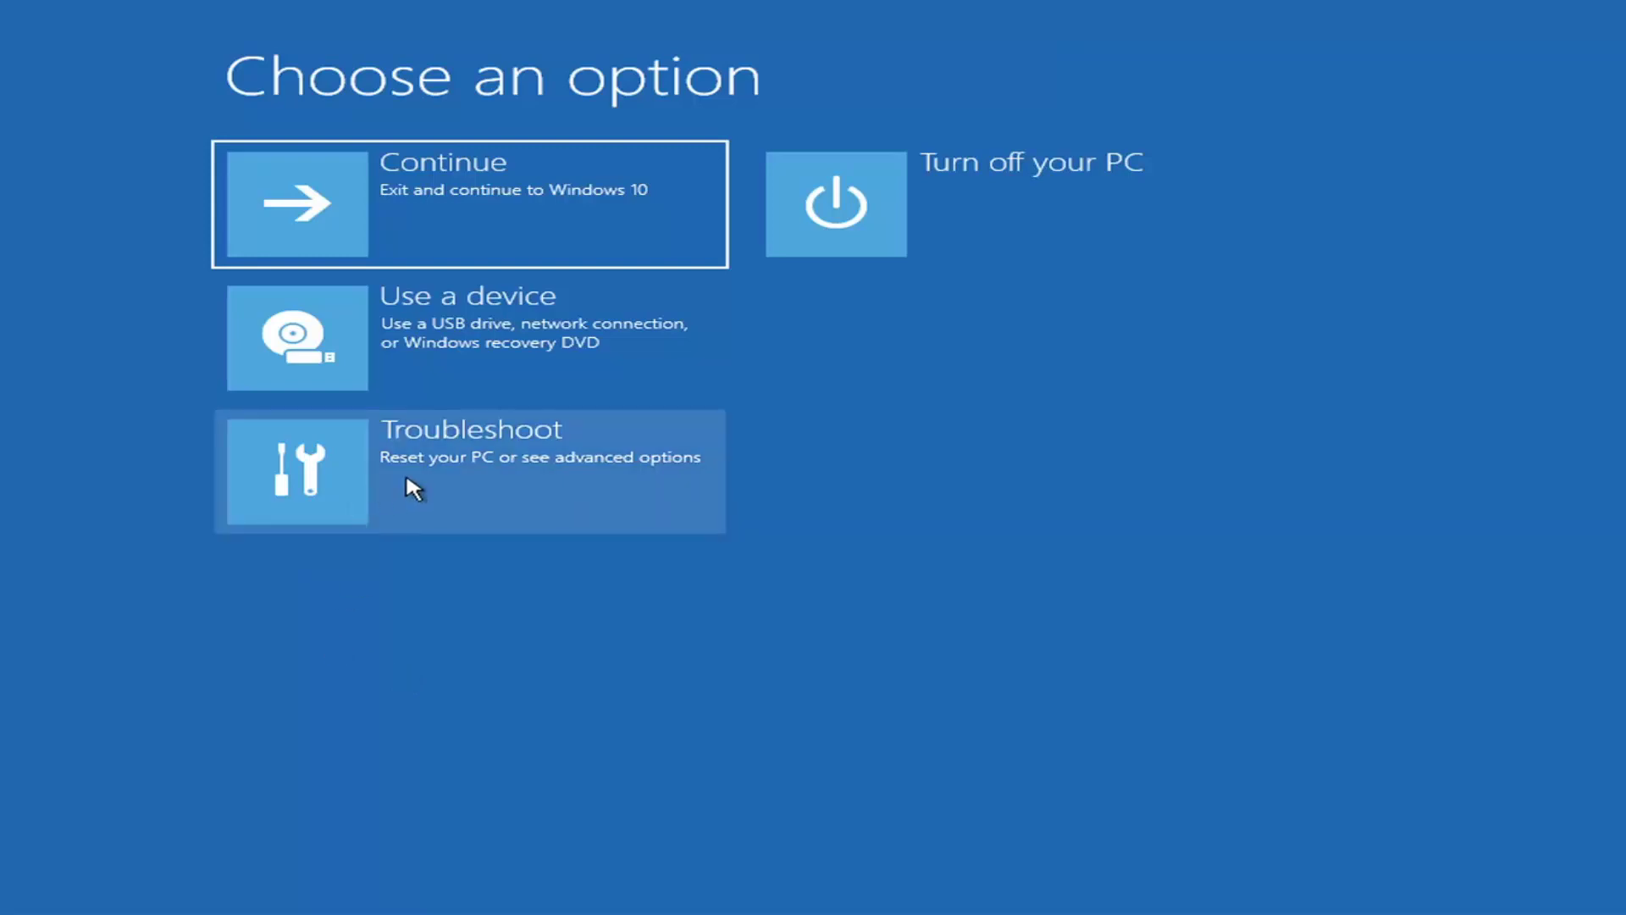
- Run Startup Repair from the advanced troubleshooting options
click(626, 481)
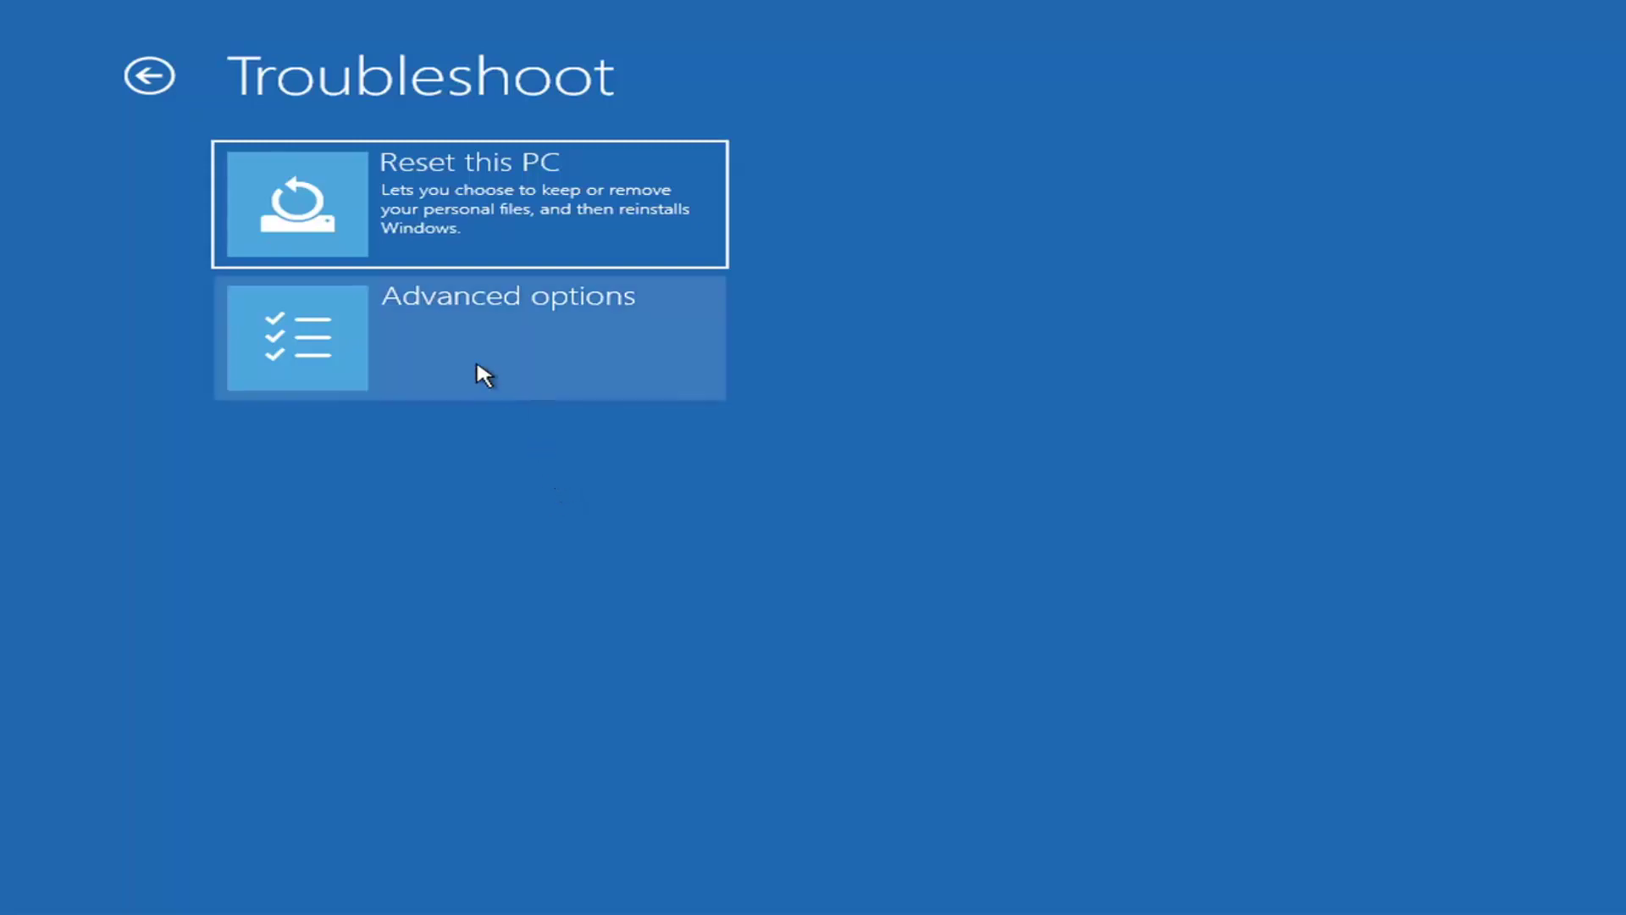
click(504, 335)
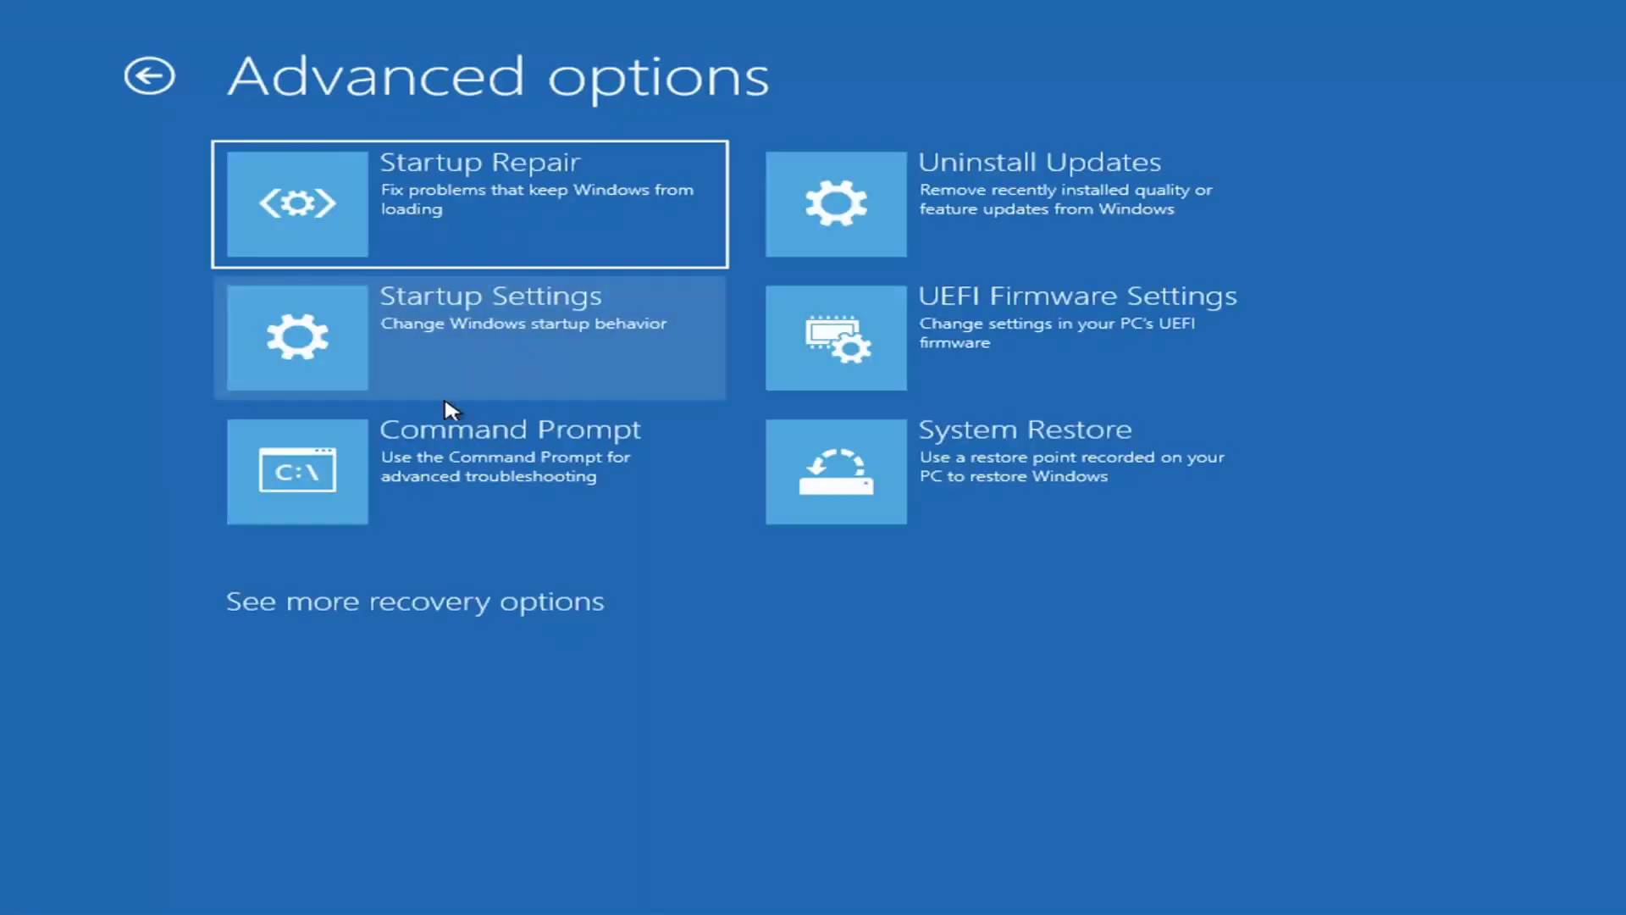
click(443, 219)
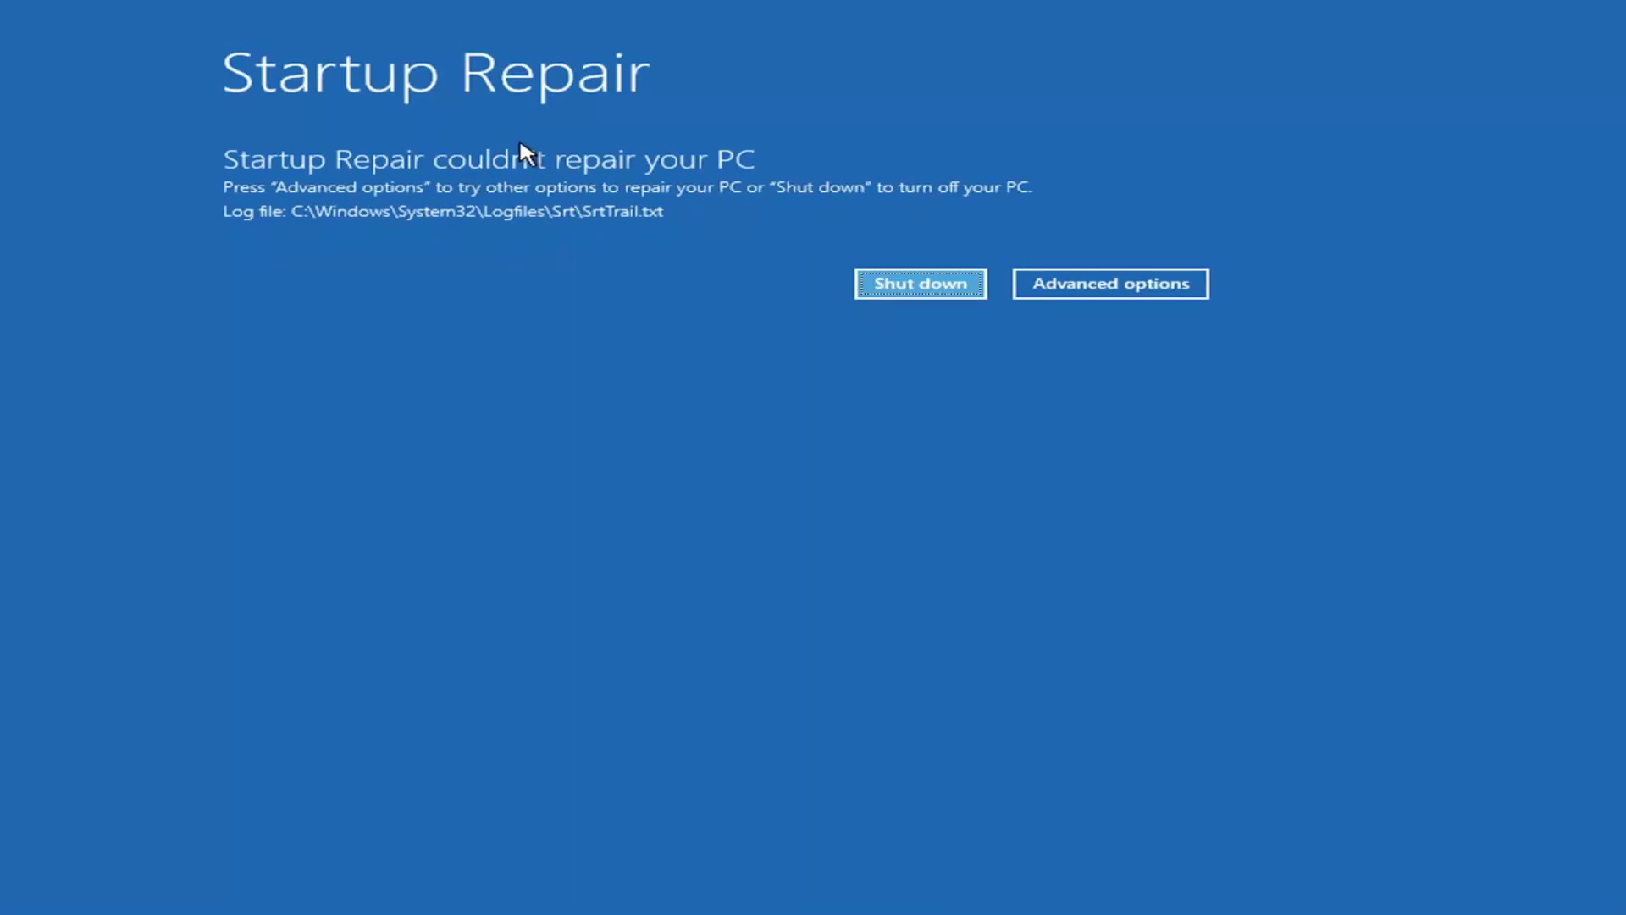
- Reopen the advanced troubleshooting options and review the Startup Settings and Uninstall Updates pages
click(1129, 287)
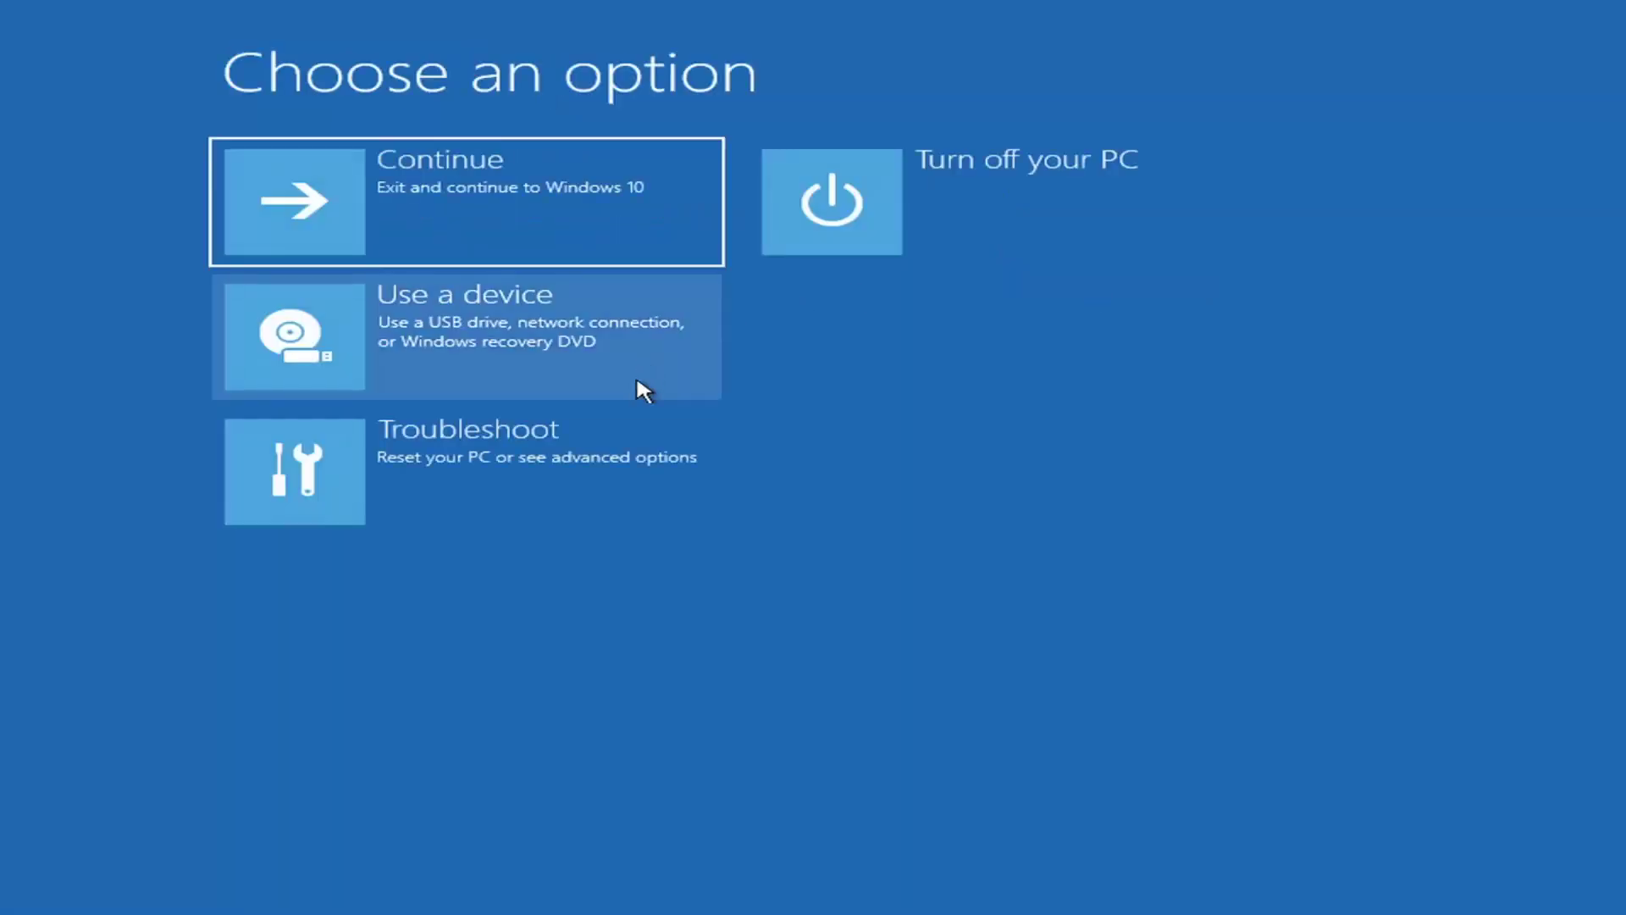
click(404, 478)
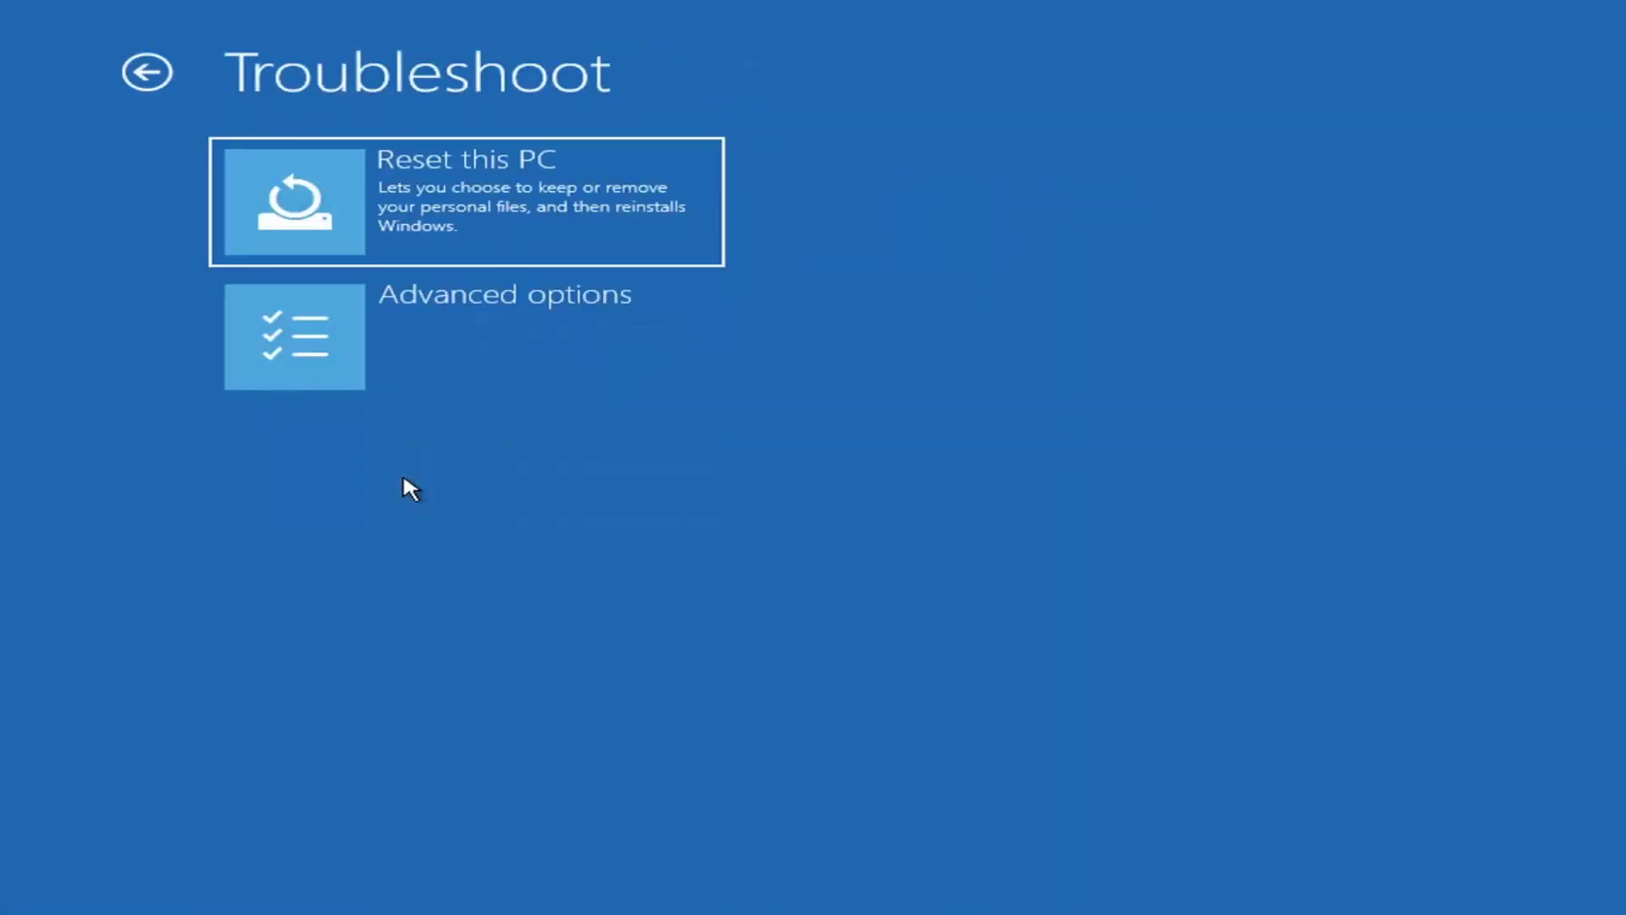
click(419, 346)
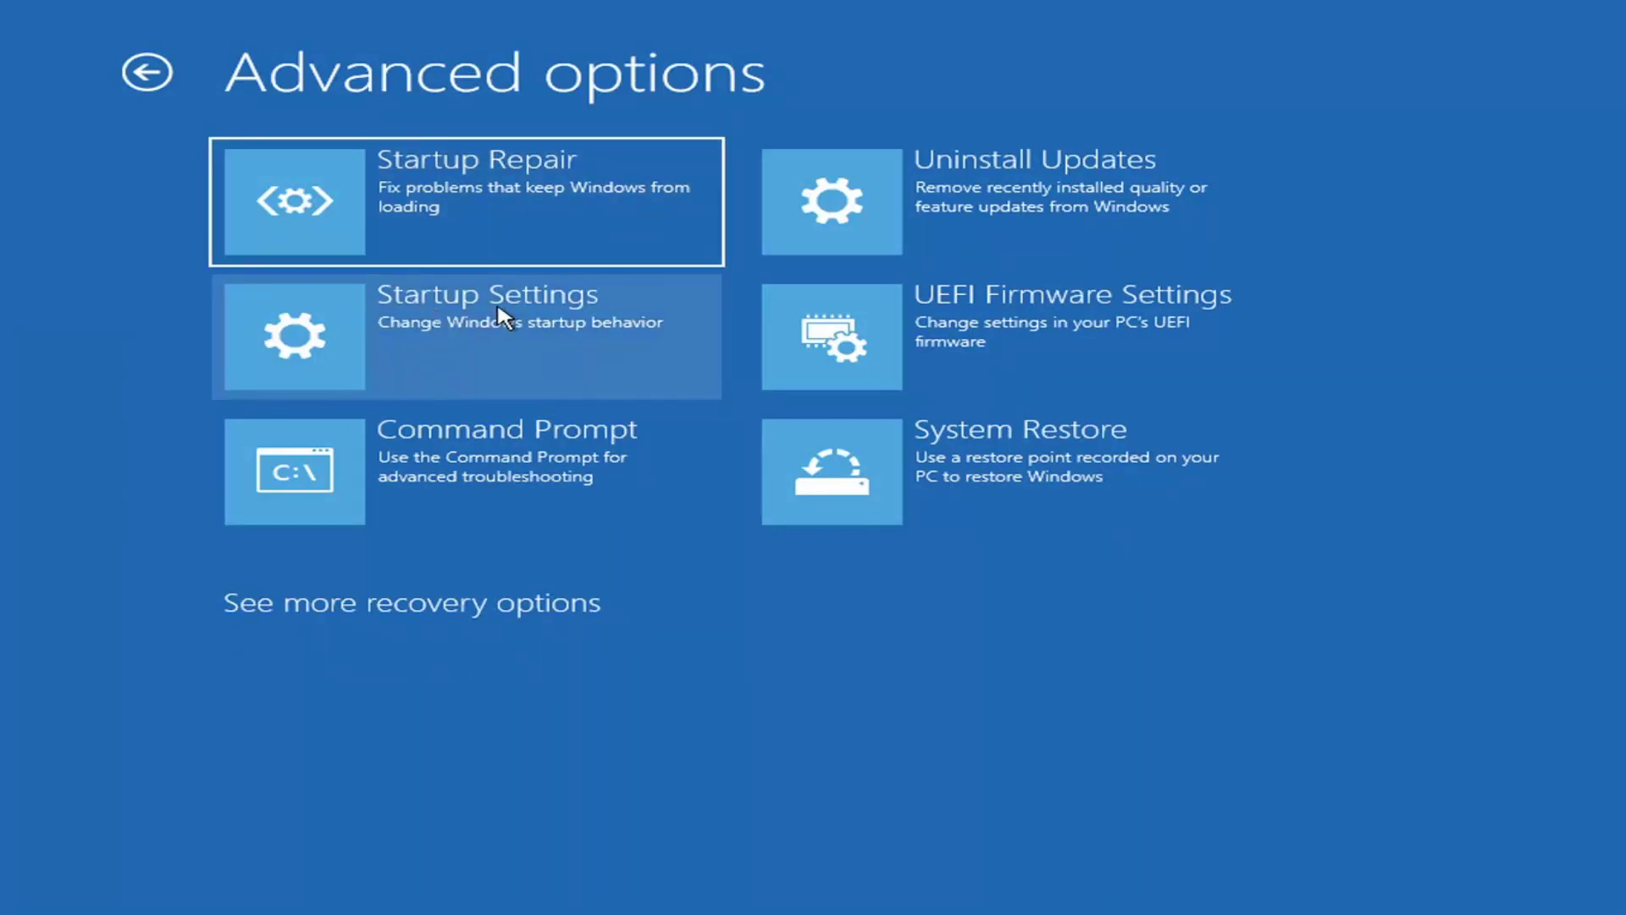
click(417, 332)
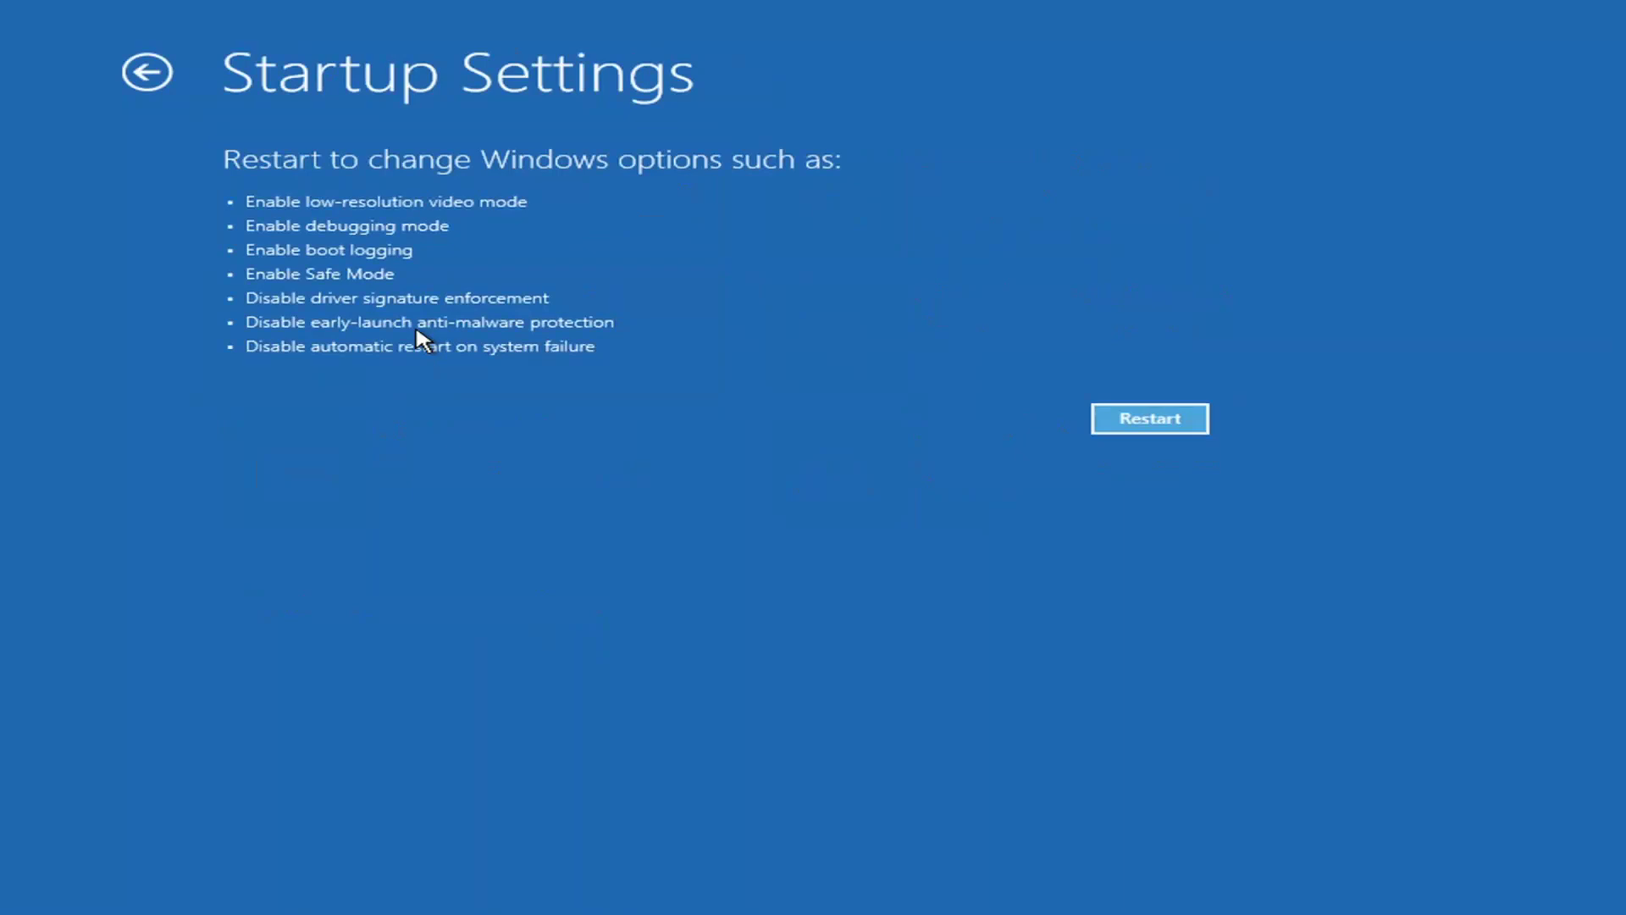
click(1139, 432)
click(132, 75)
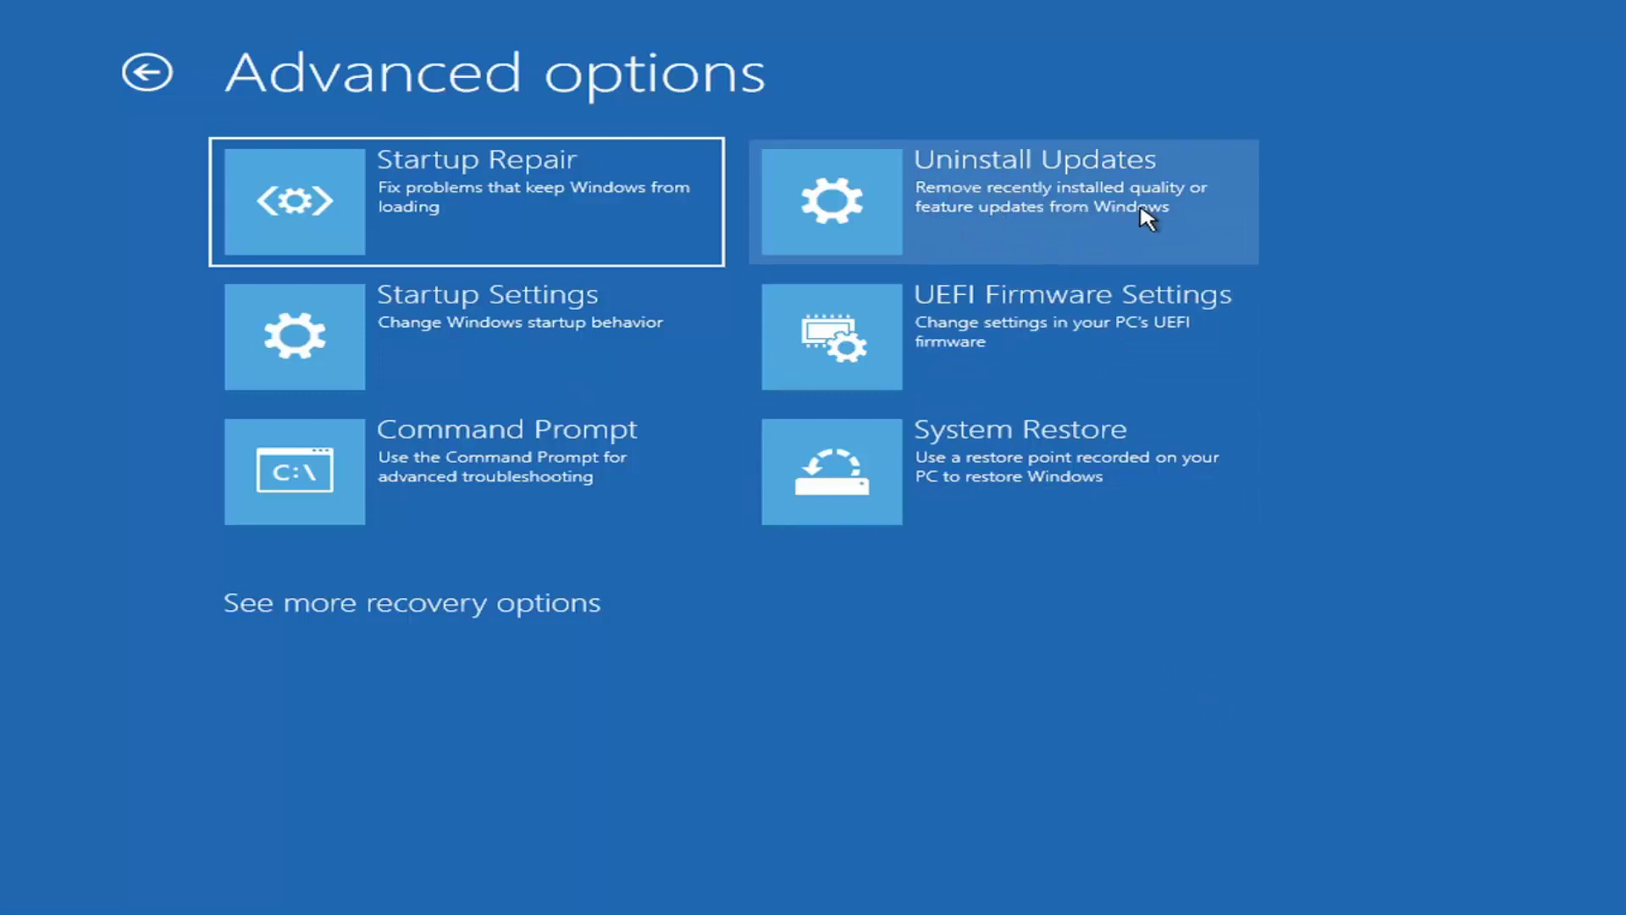
click(948, 201)
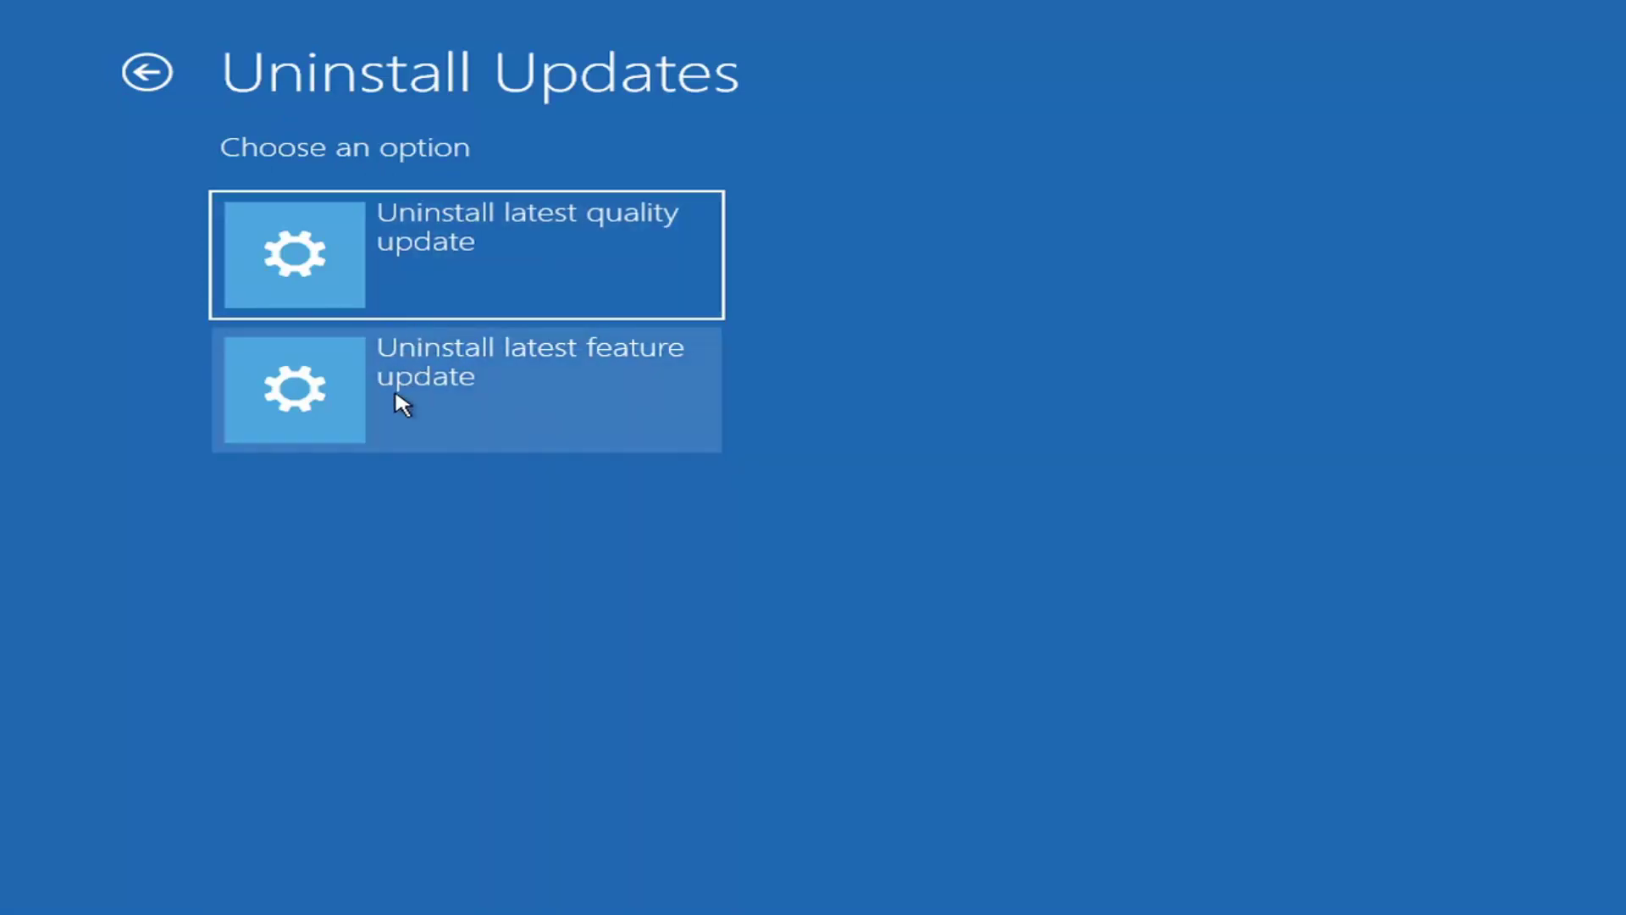
click(147, 72)
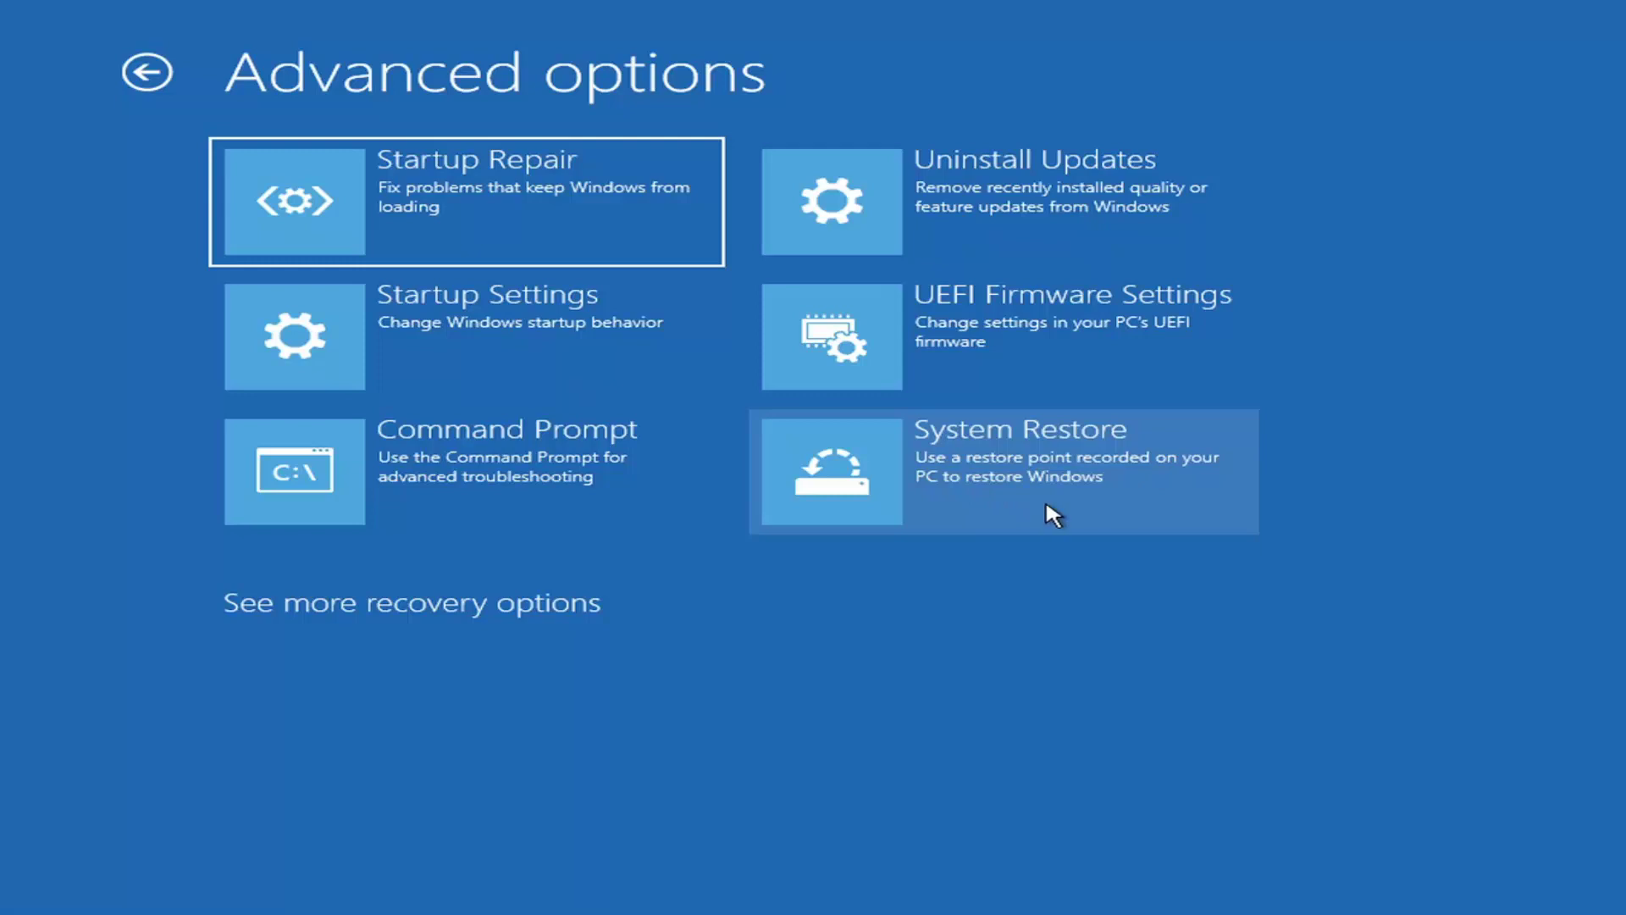
- Restore the system to the manual "Before Updates" restore point of 7/9/2021 12:37:05 PM and restart the computer
click(1090, 508)
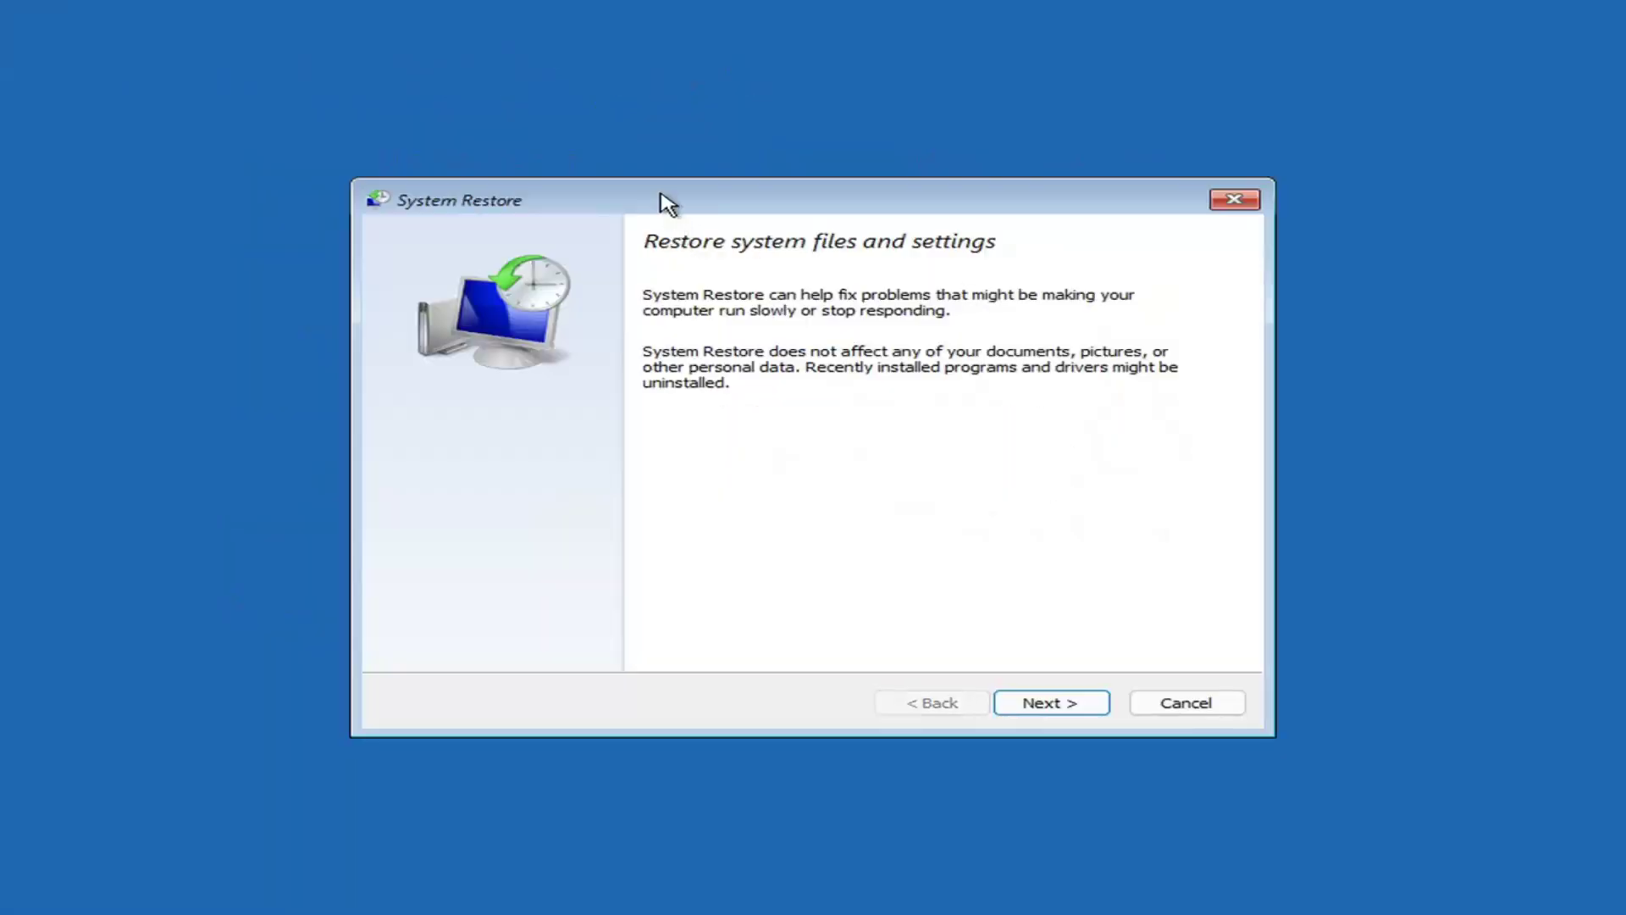
click(1033, 703)
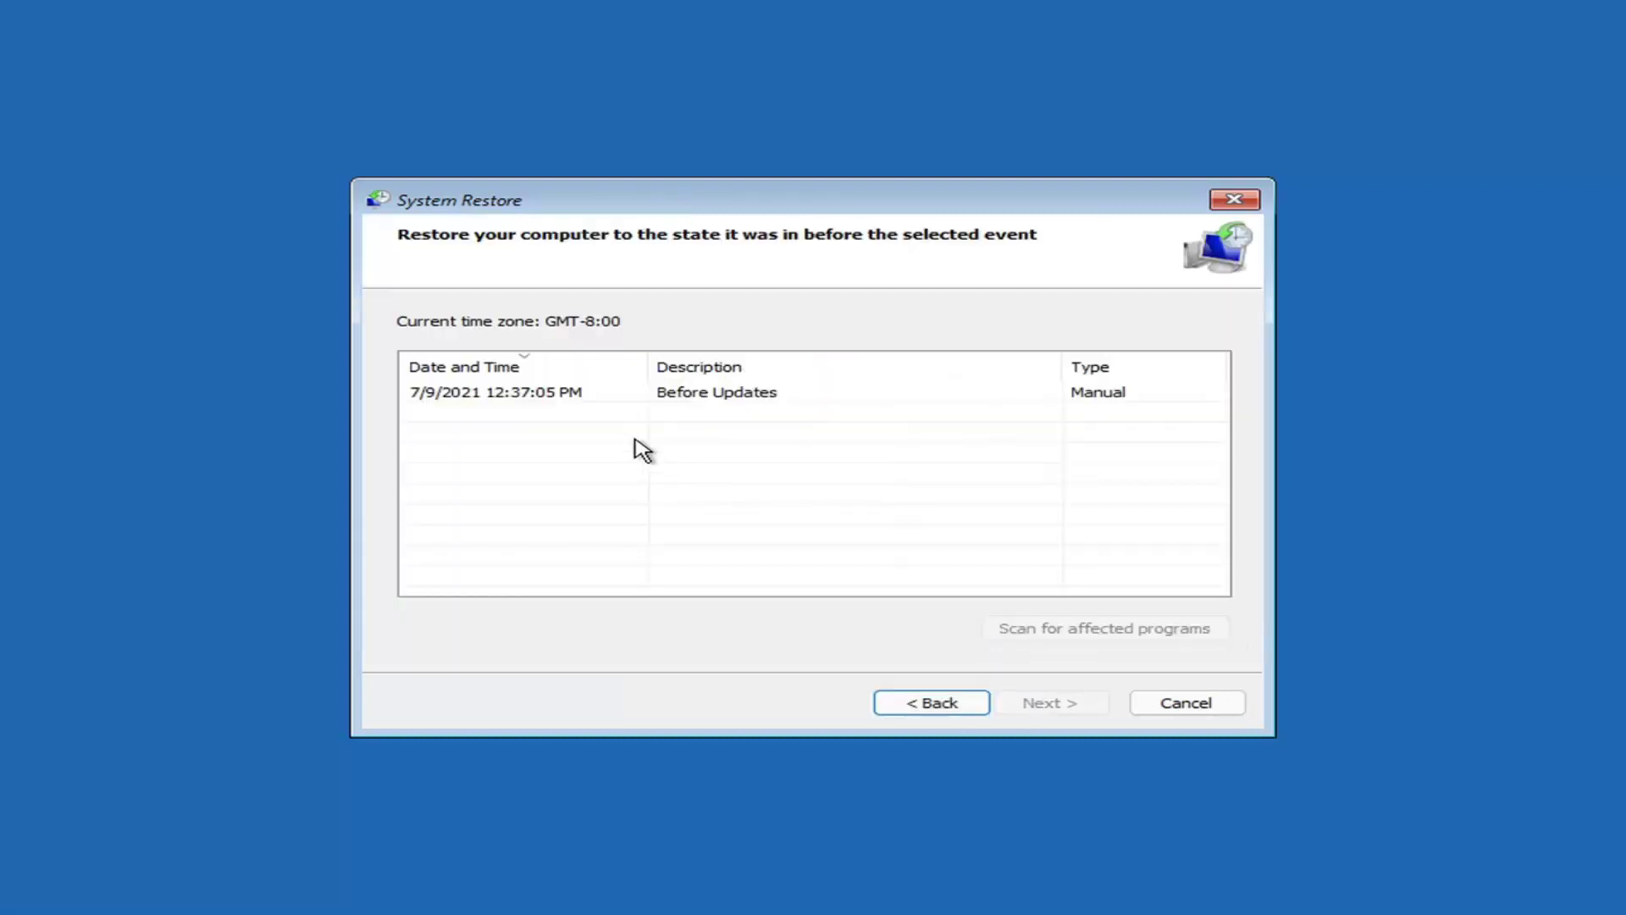
click(503, 396)
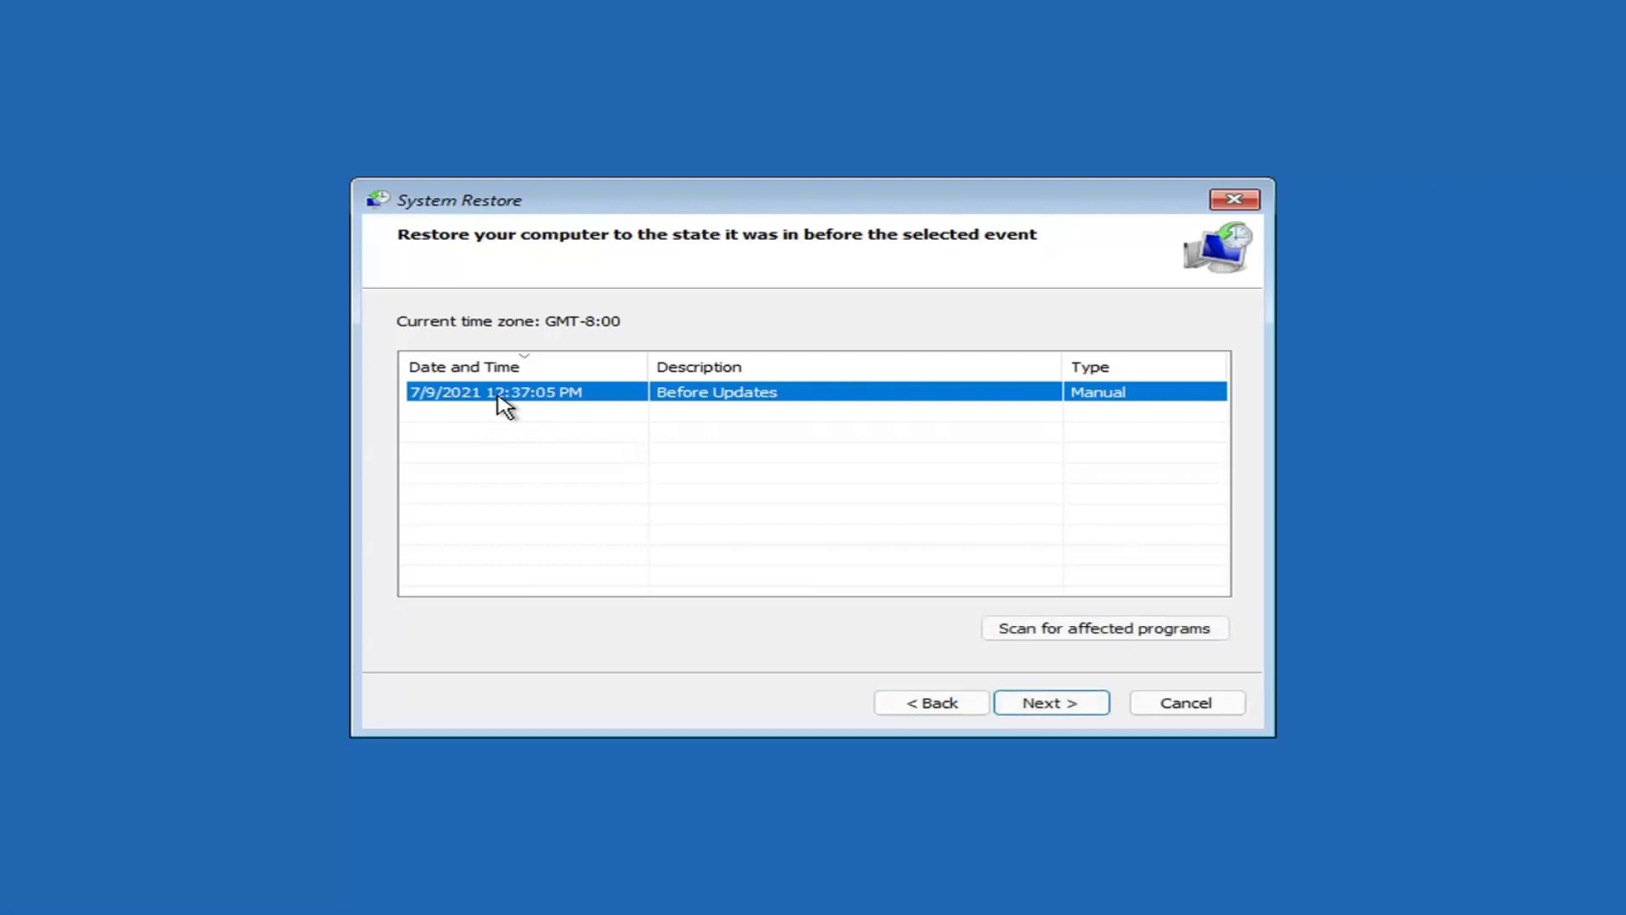
click(1069, 707)
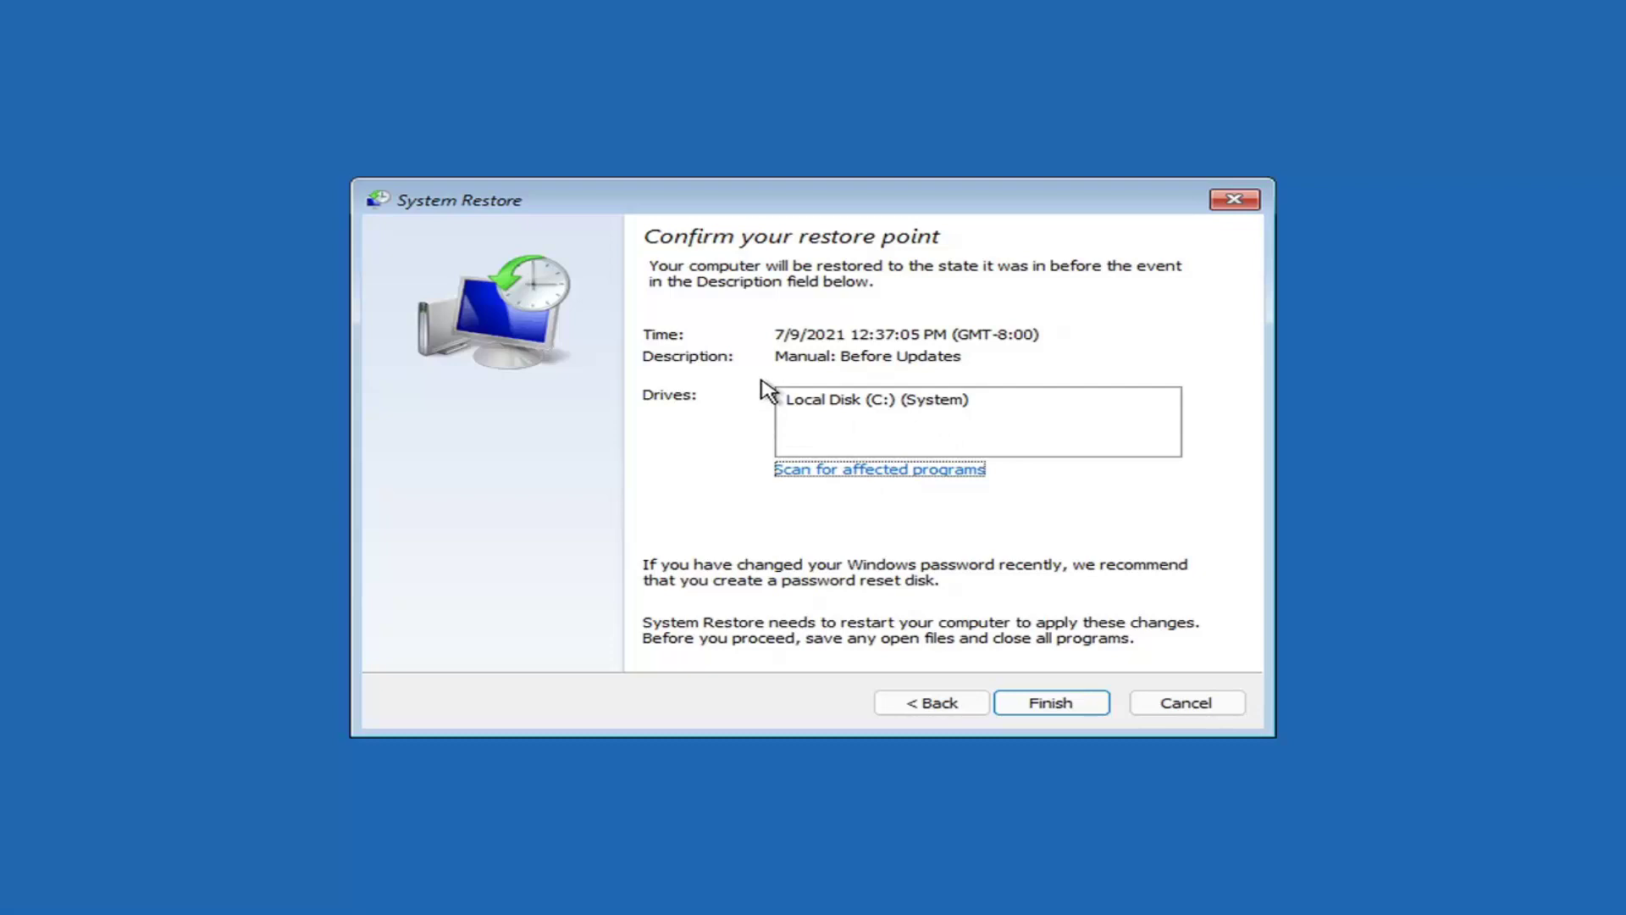
click(1051, 703)
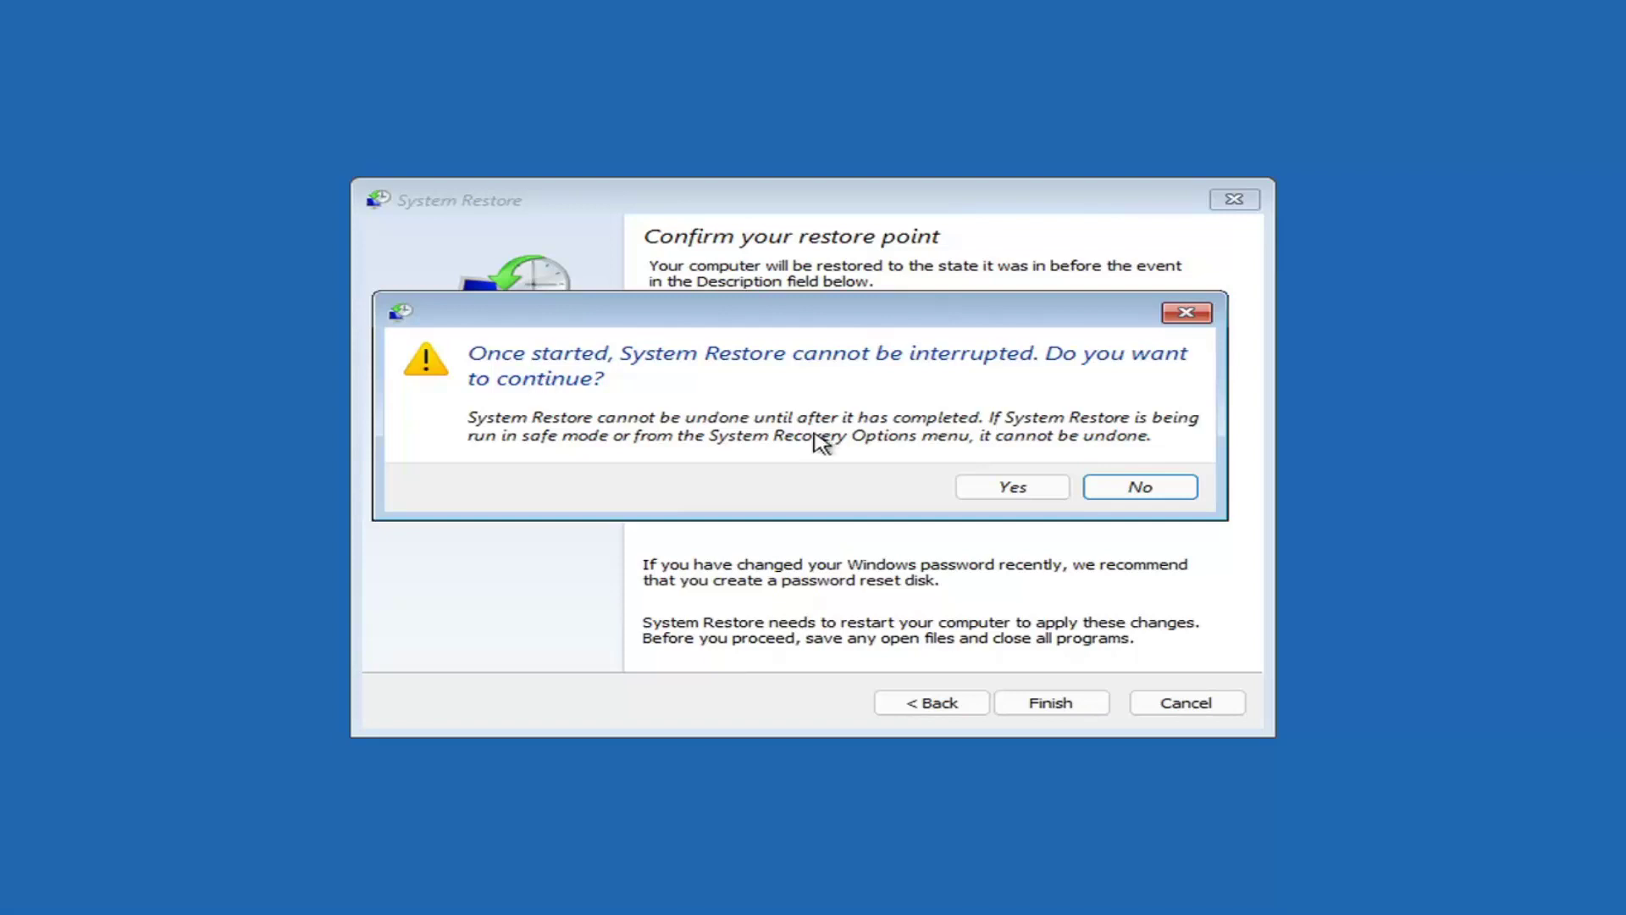
click(1013, 500)
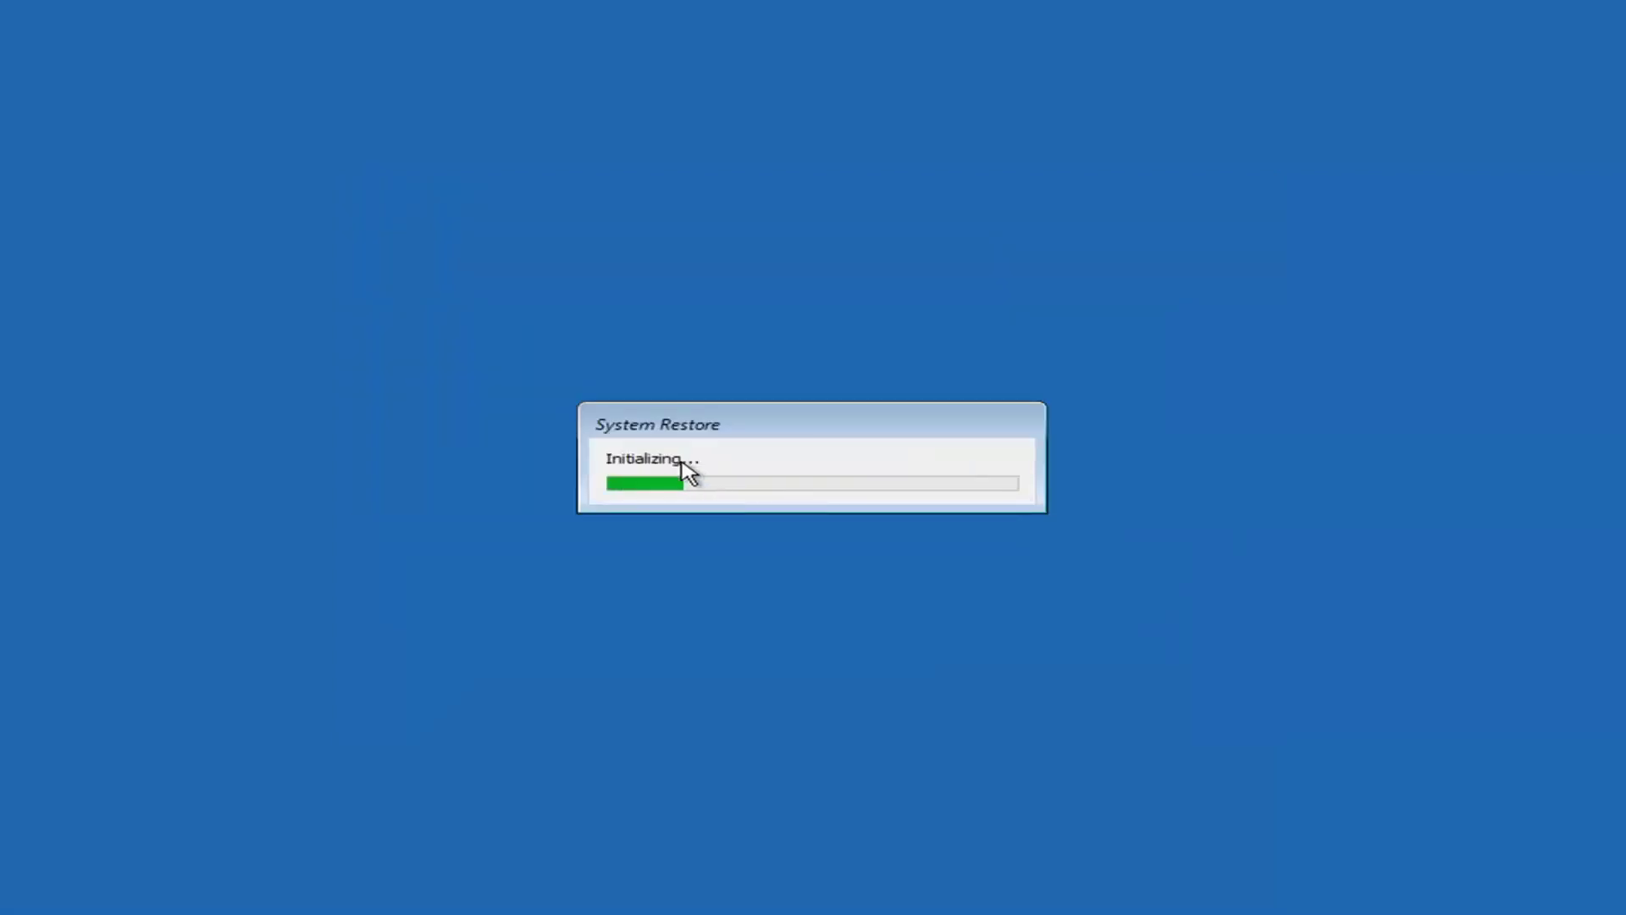
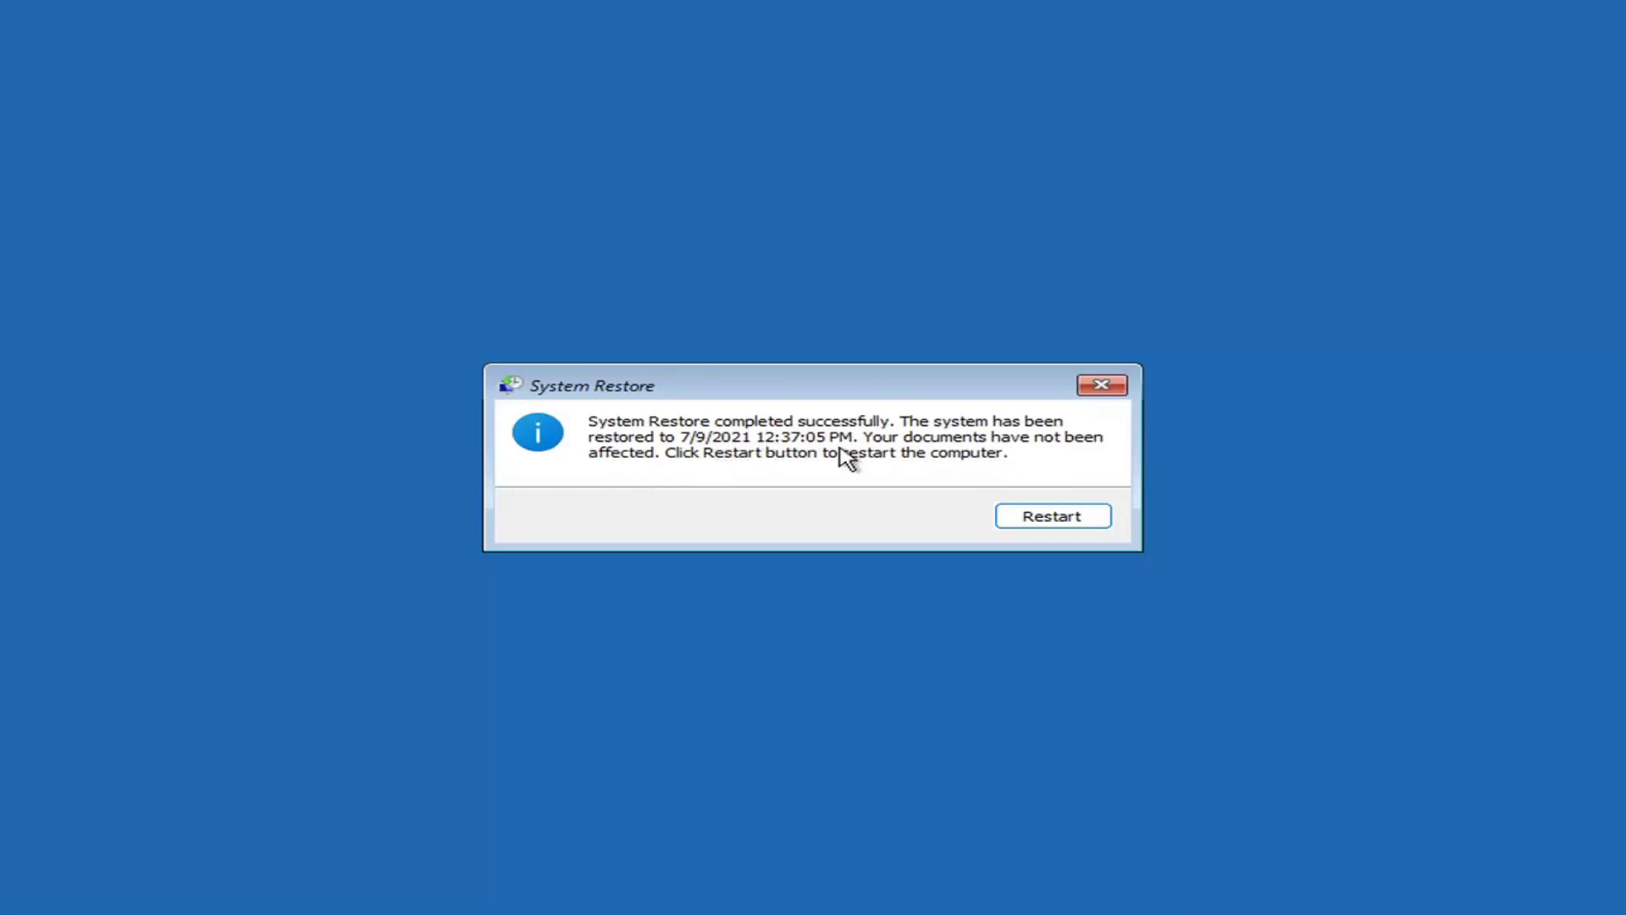
click(1043, 518)
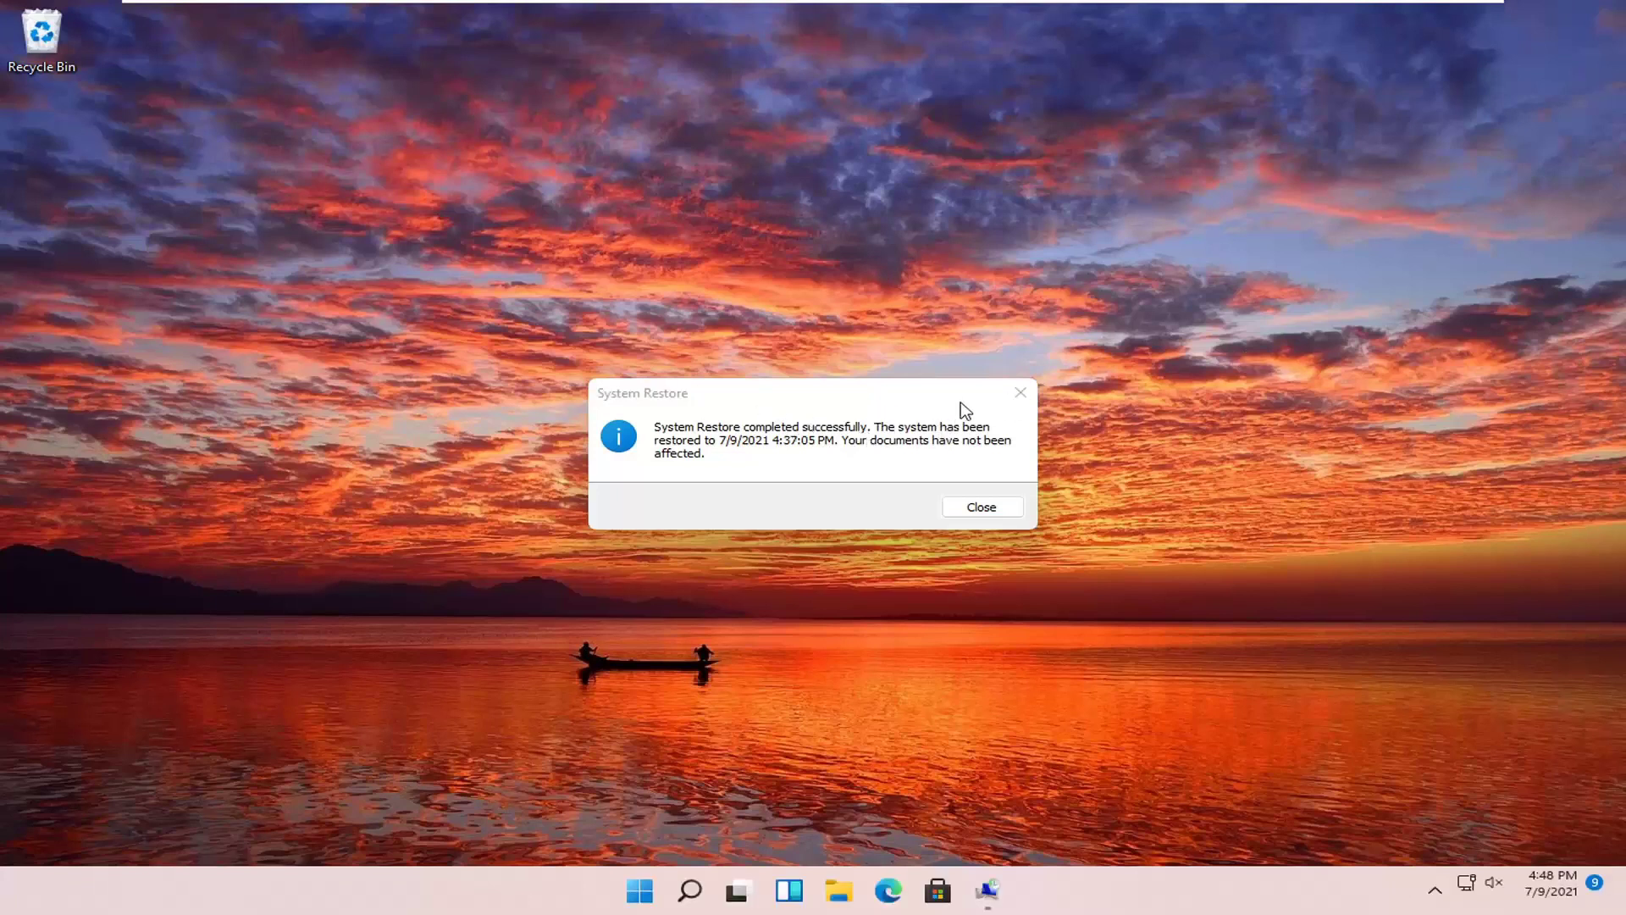
click(1021, 392)
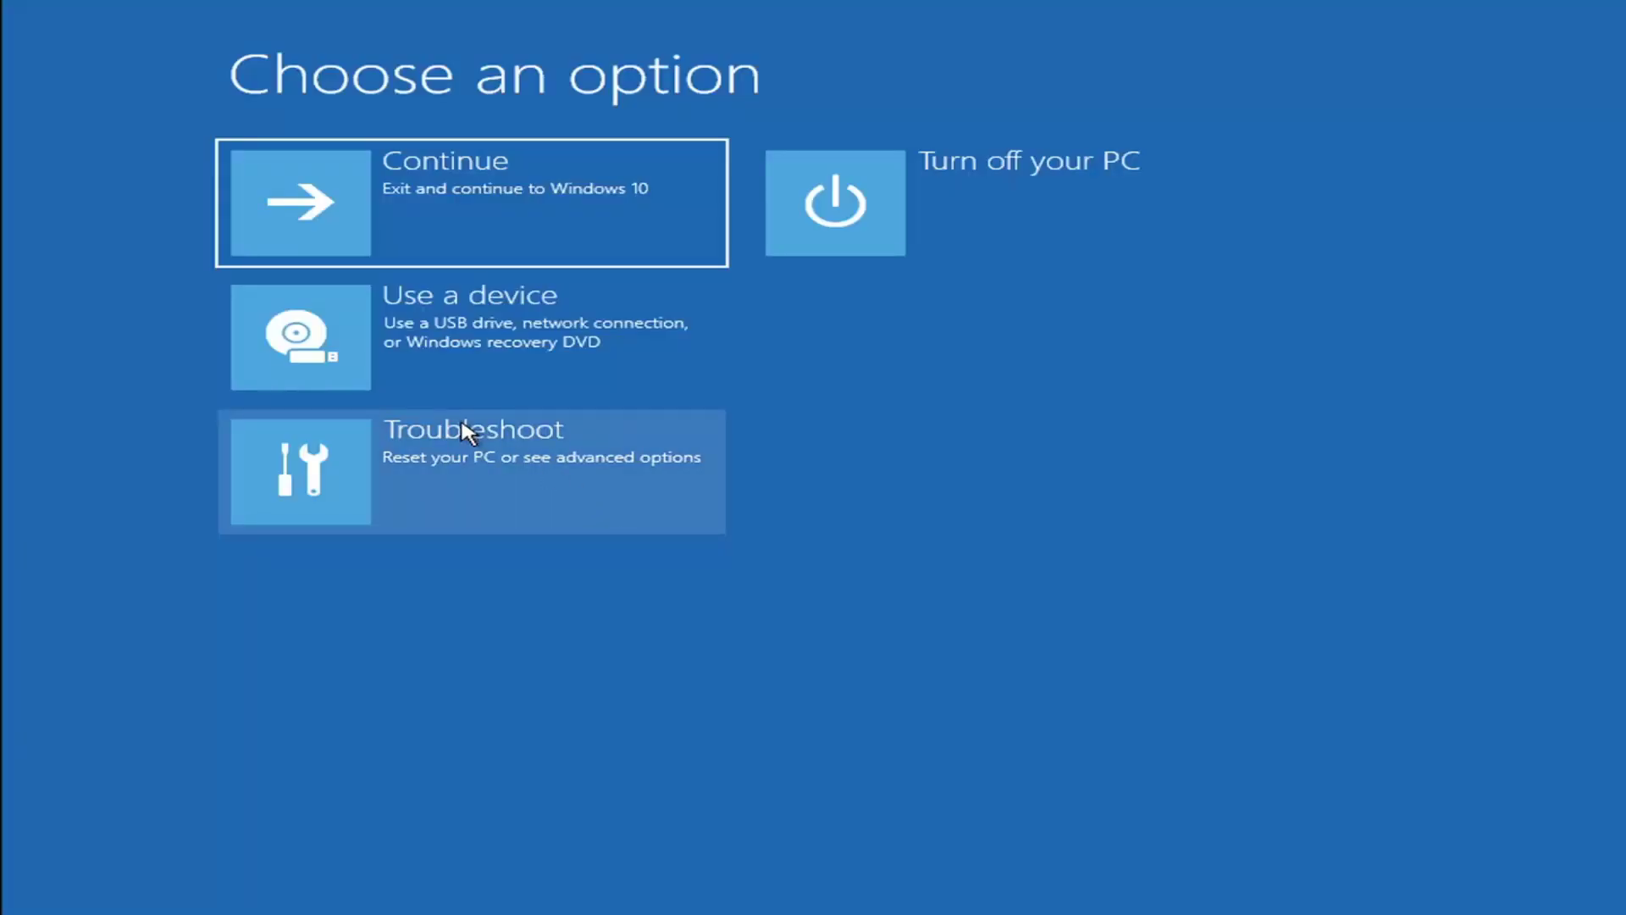
- Review the Reset this PC choices under Troubleshoot and return to the main recovery screen
click(473, 470)
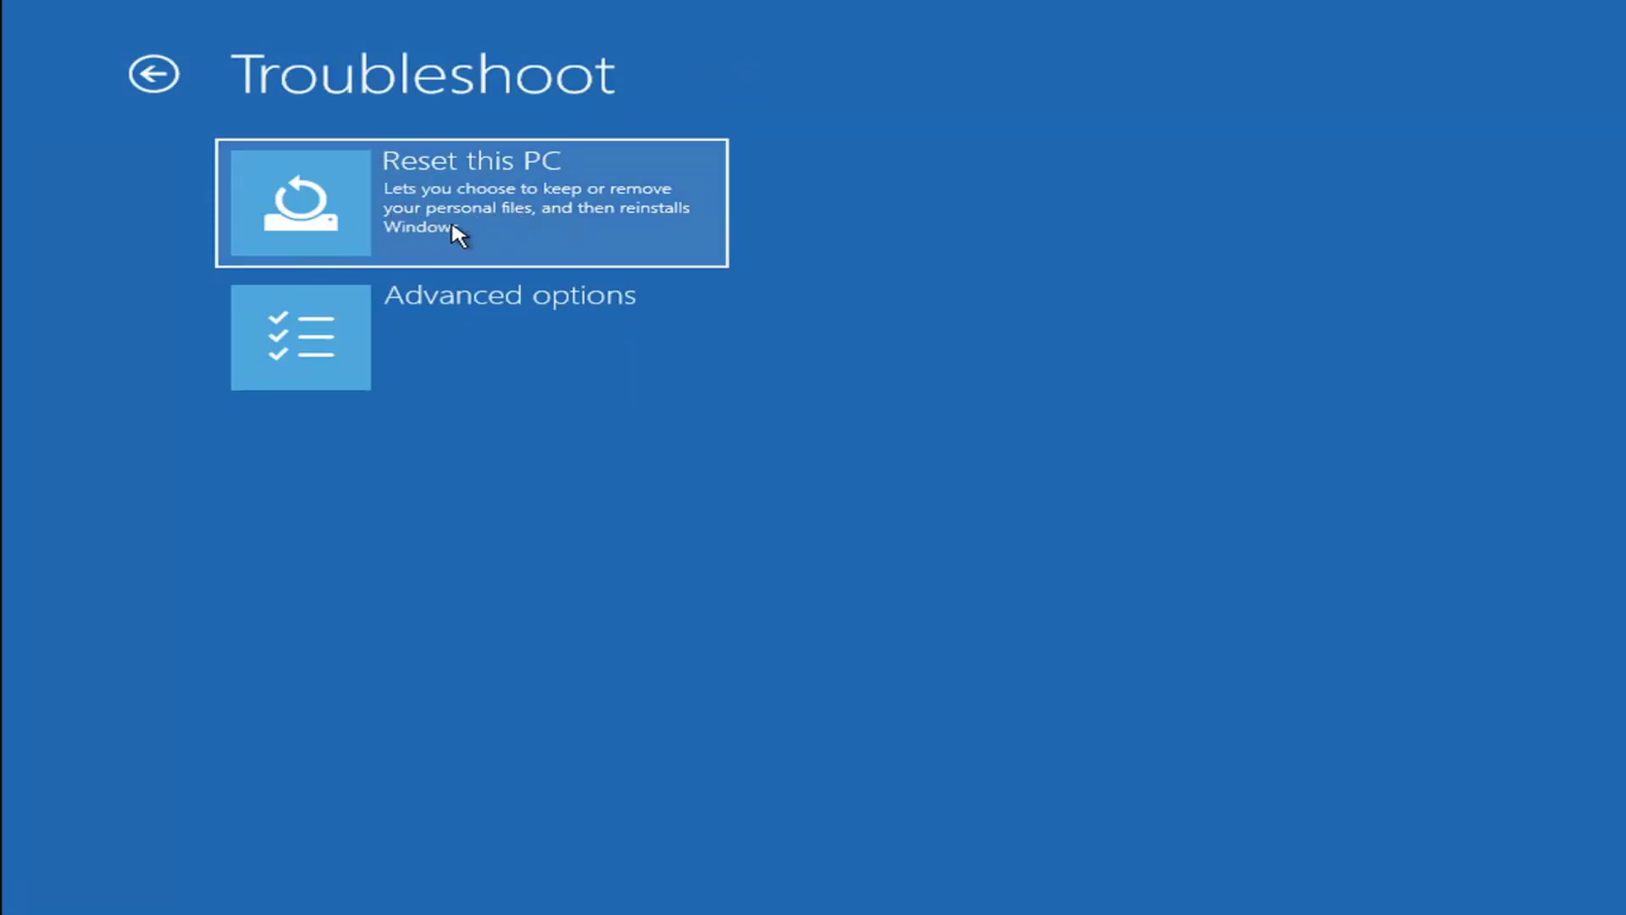
click(532, 217)
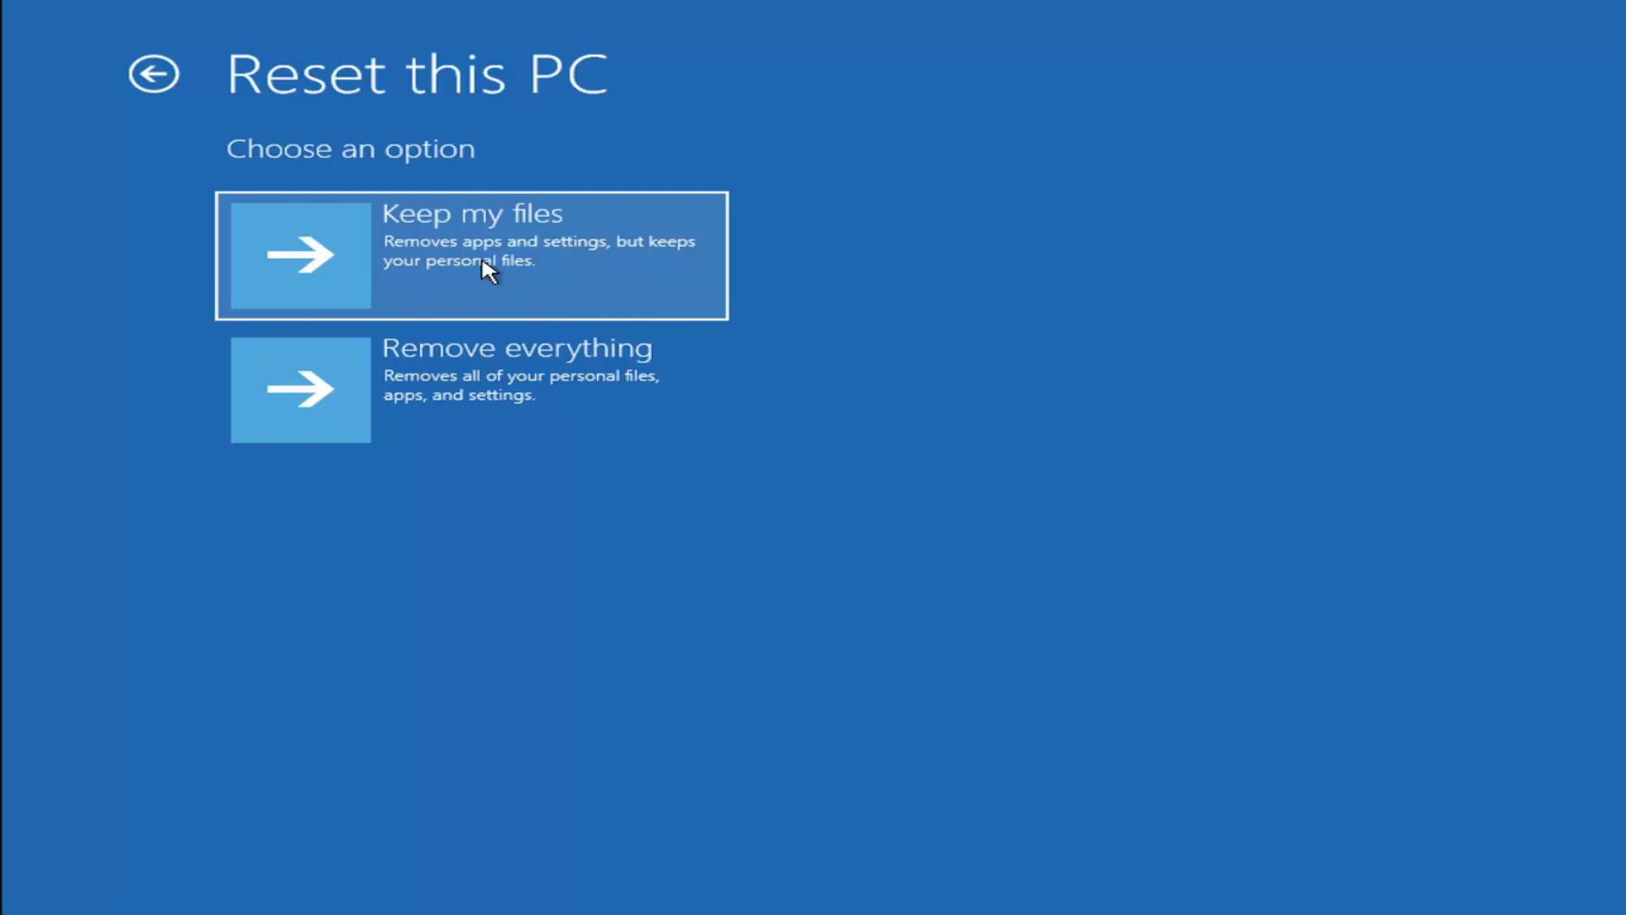
click(169, 81)
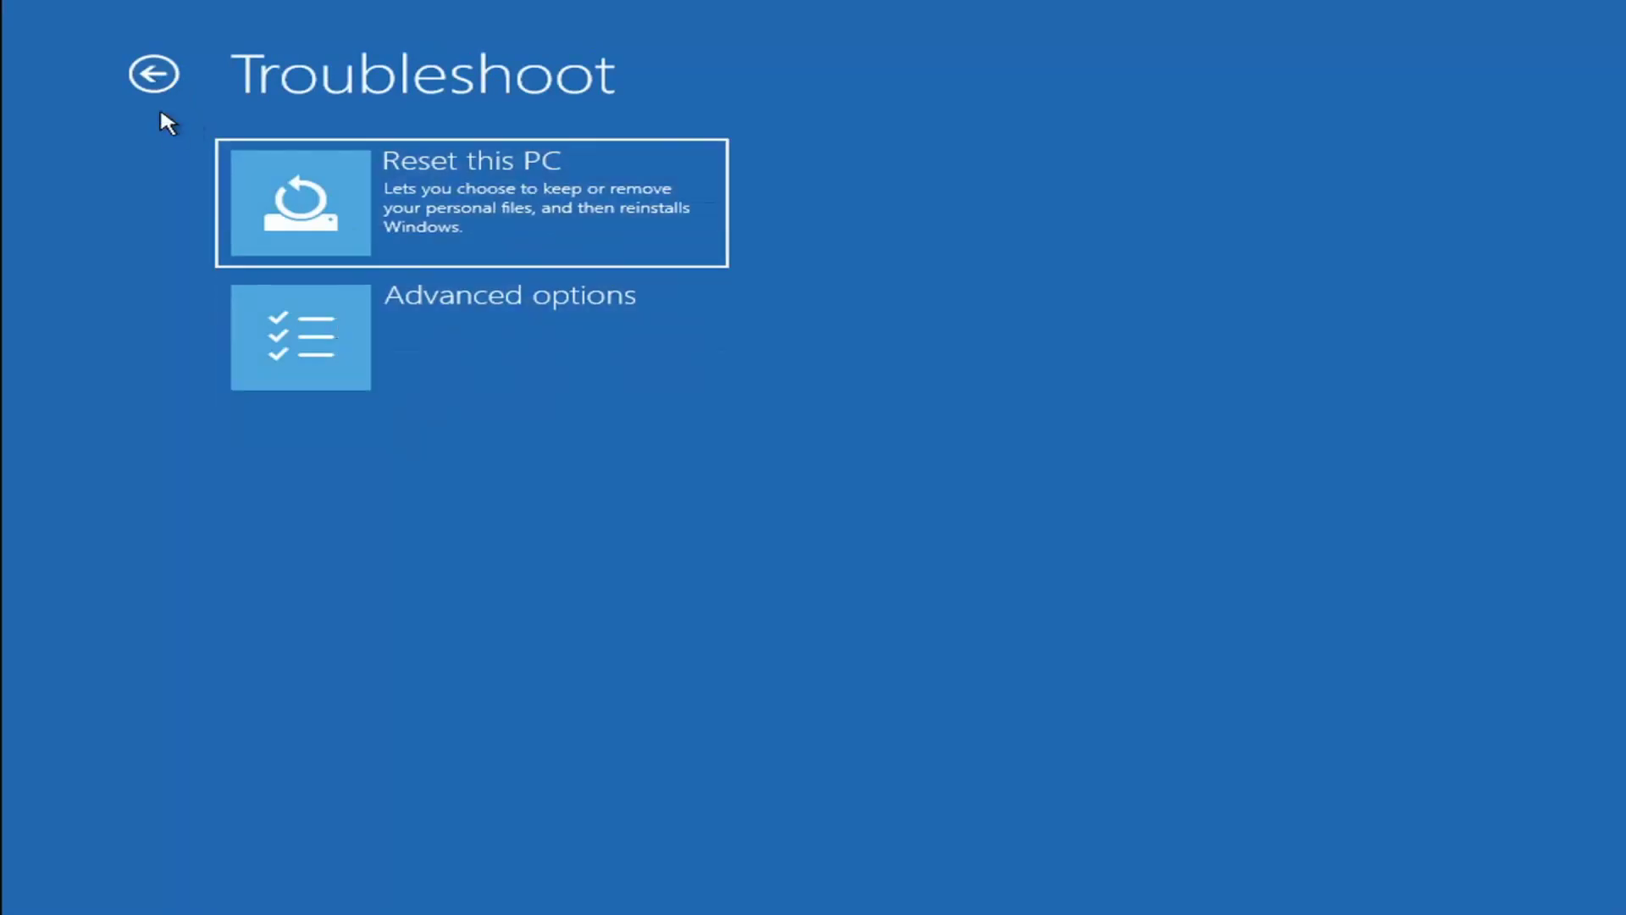
click(169, 75)
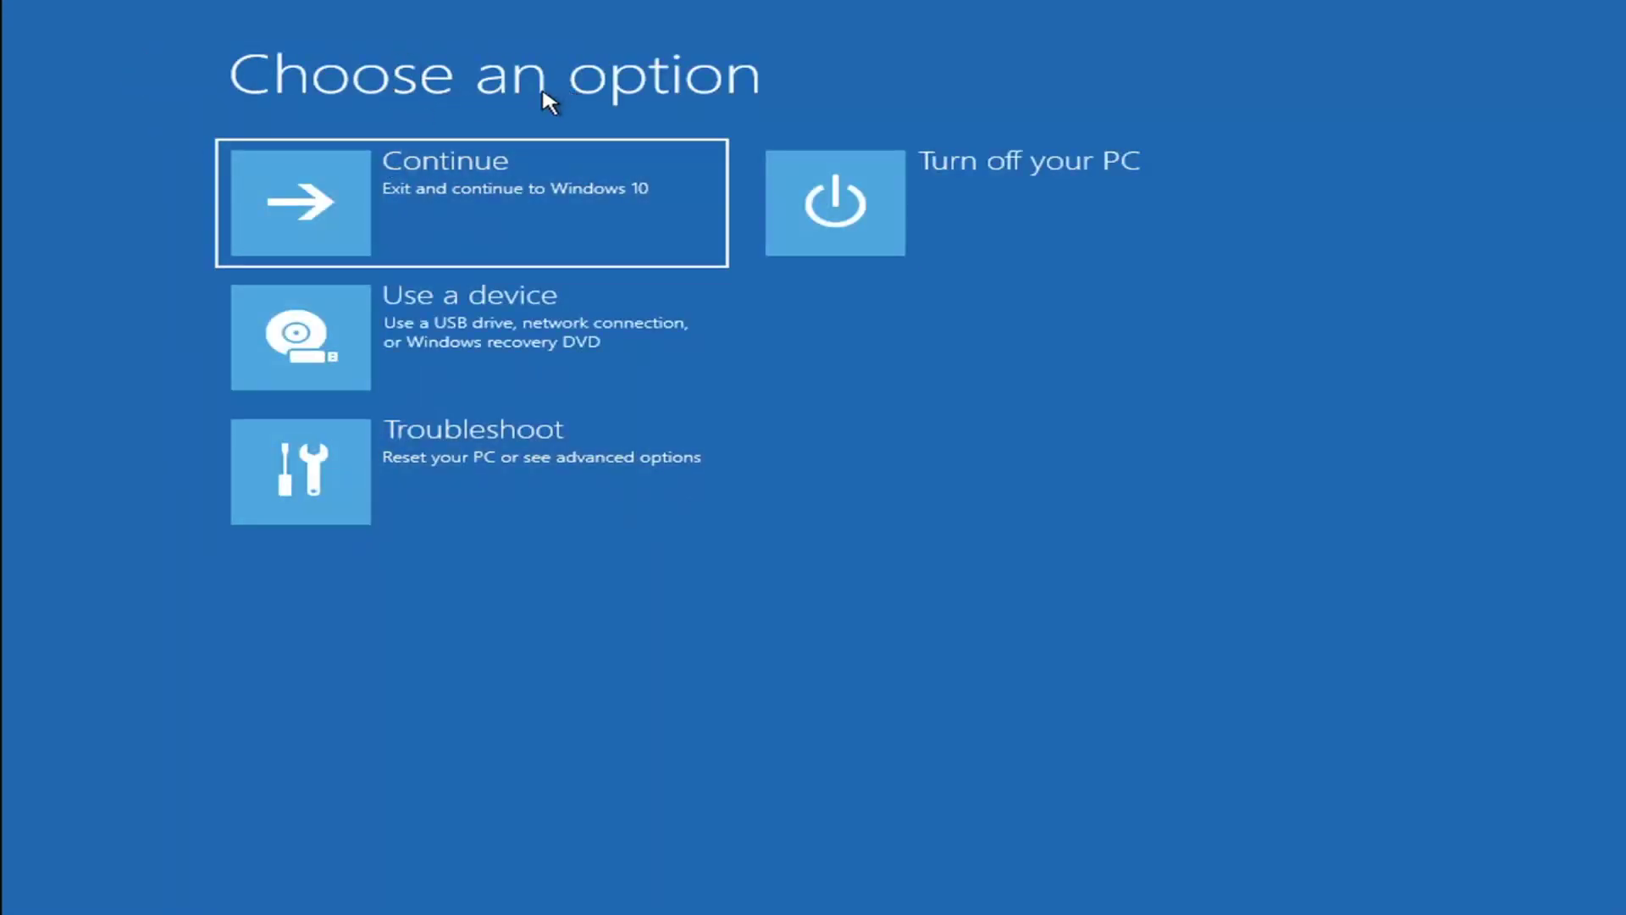
- Open Command Prompt from the advanced troubleshooting options and list the contents of the C: drive root
click(489, 473)
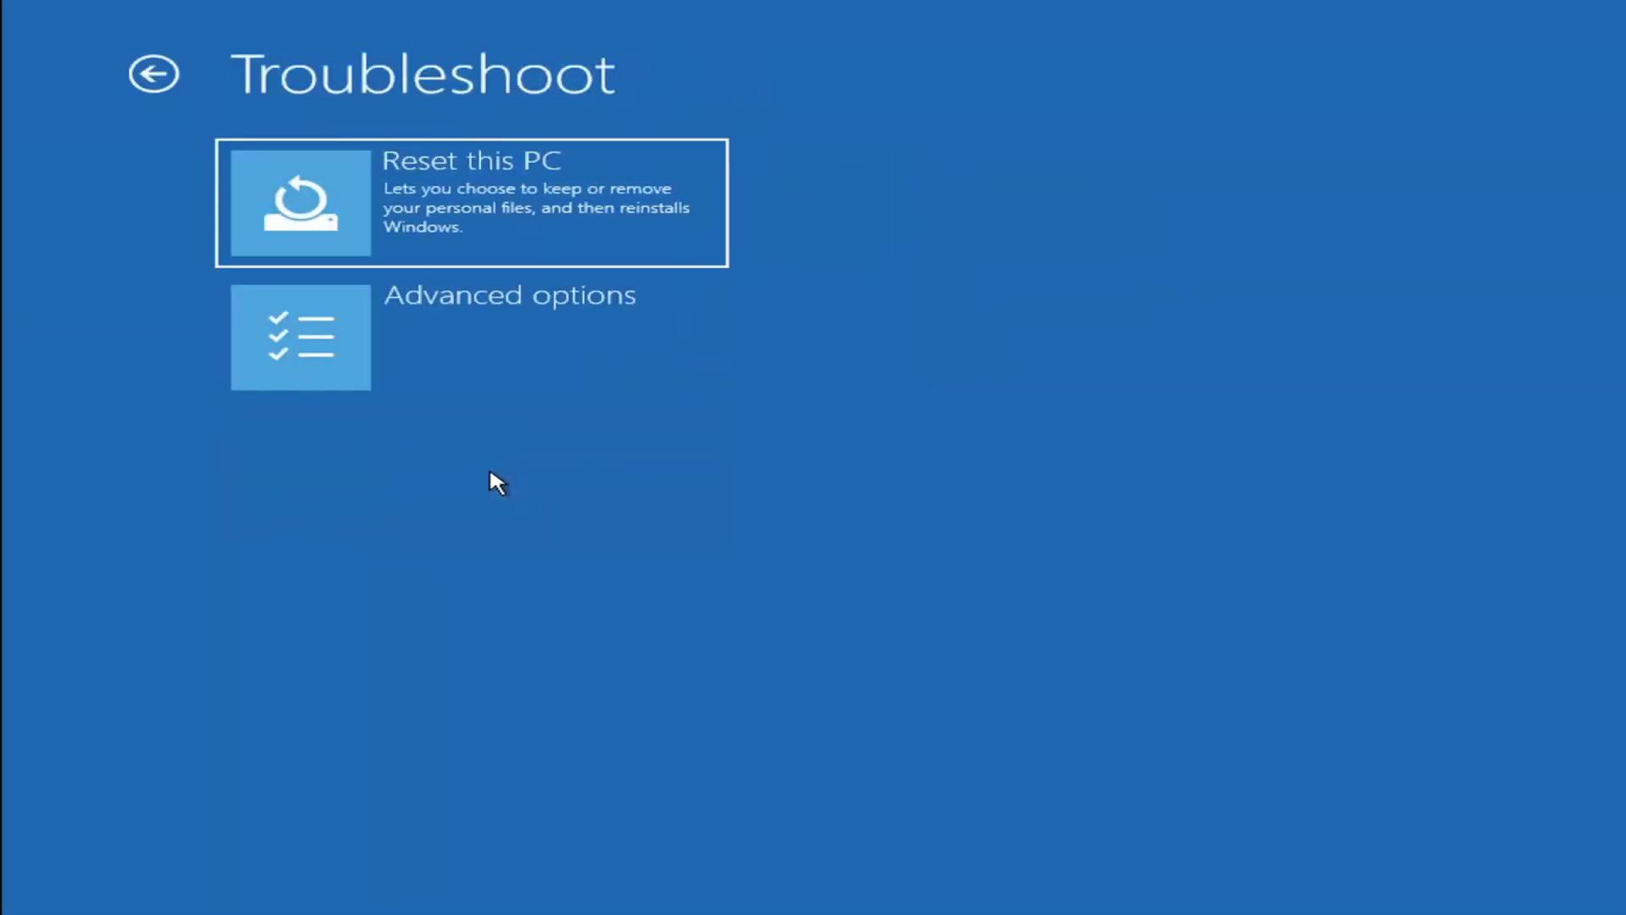
click(350, 343)
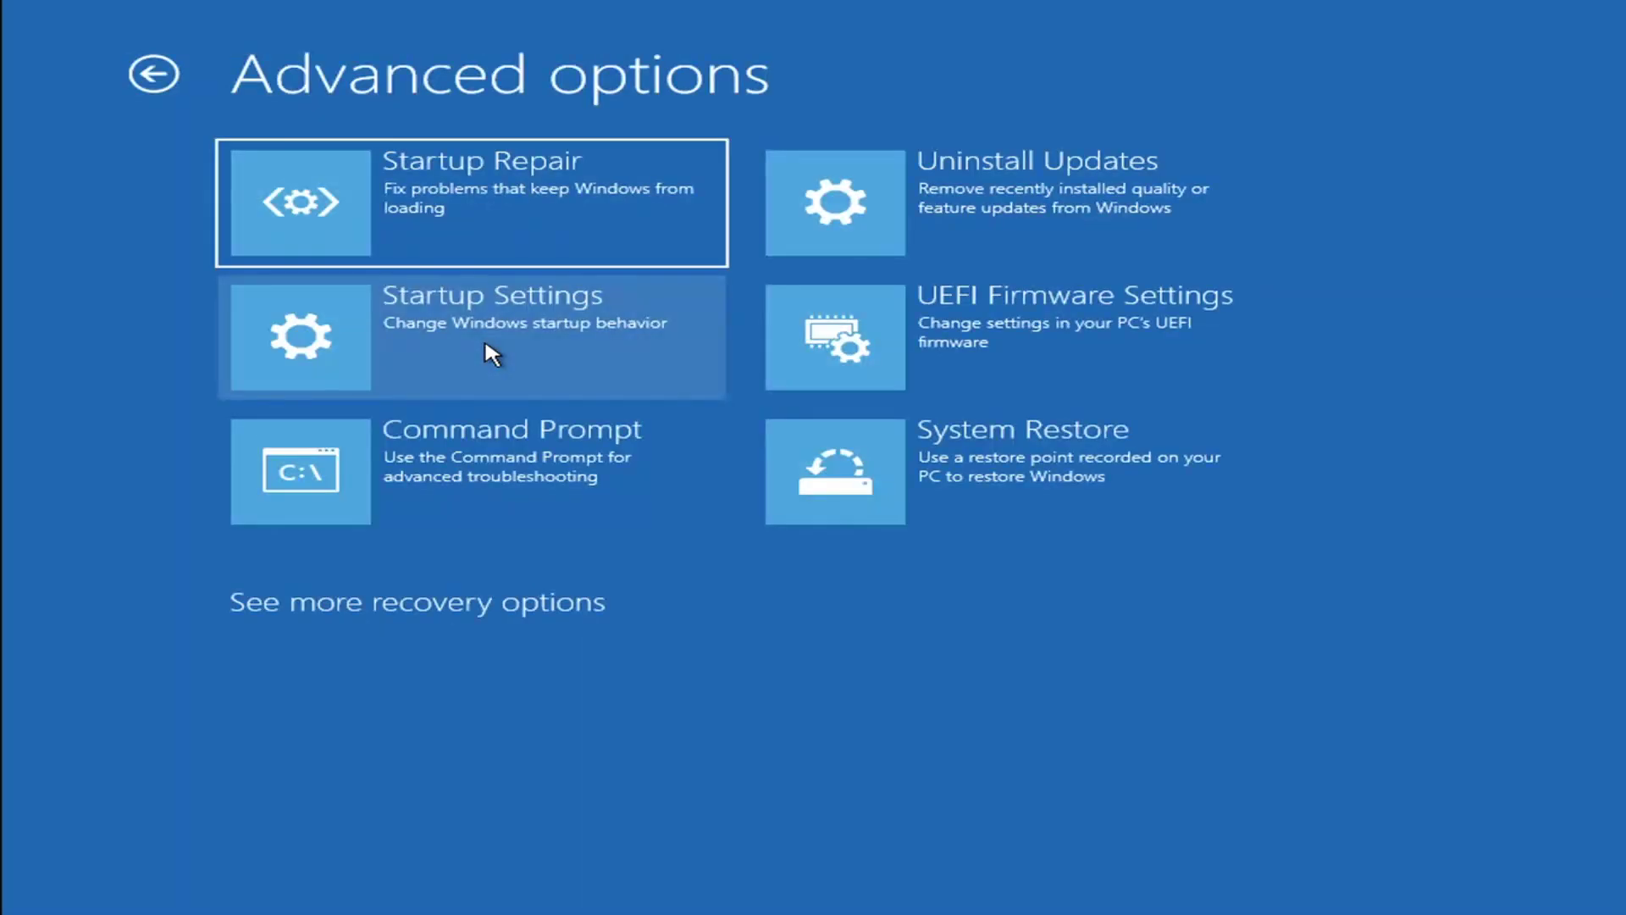
click(432, 495)
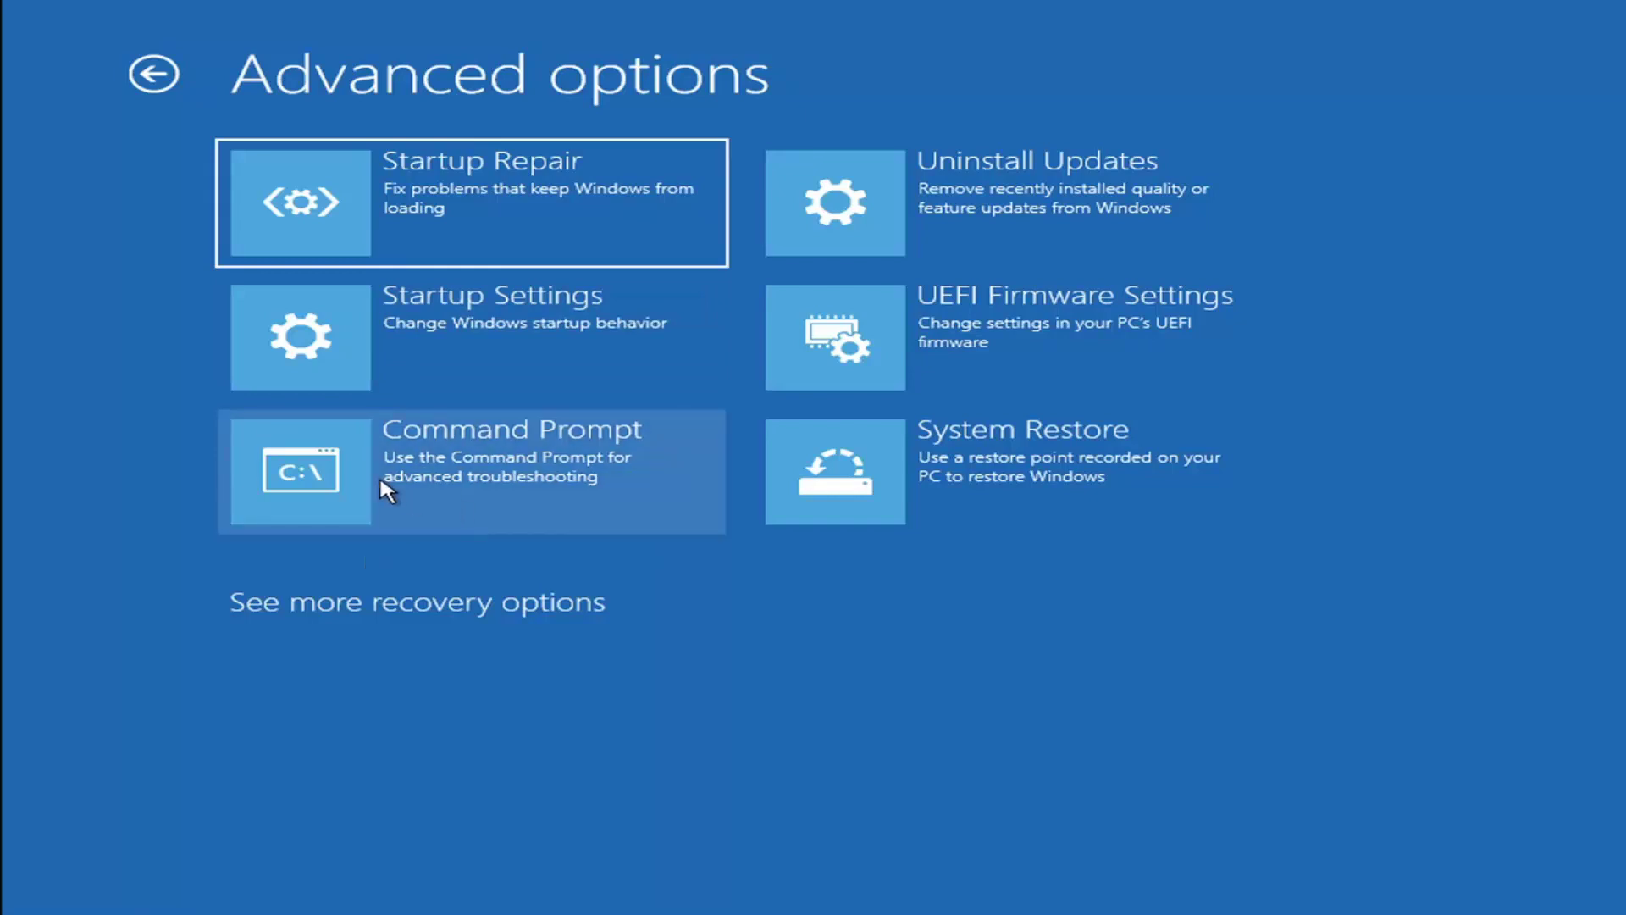
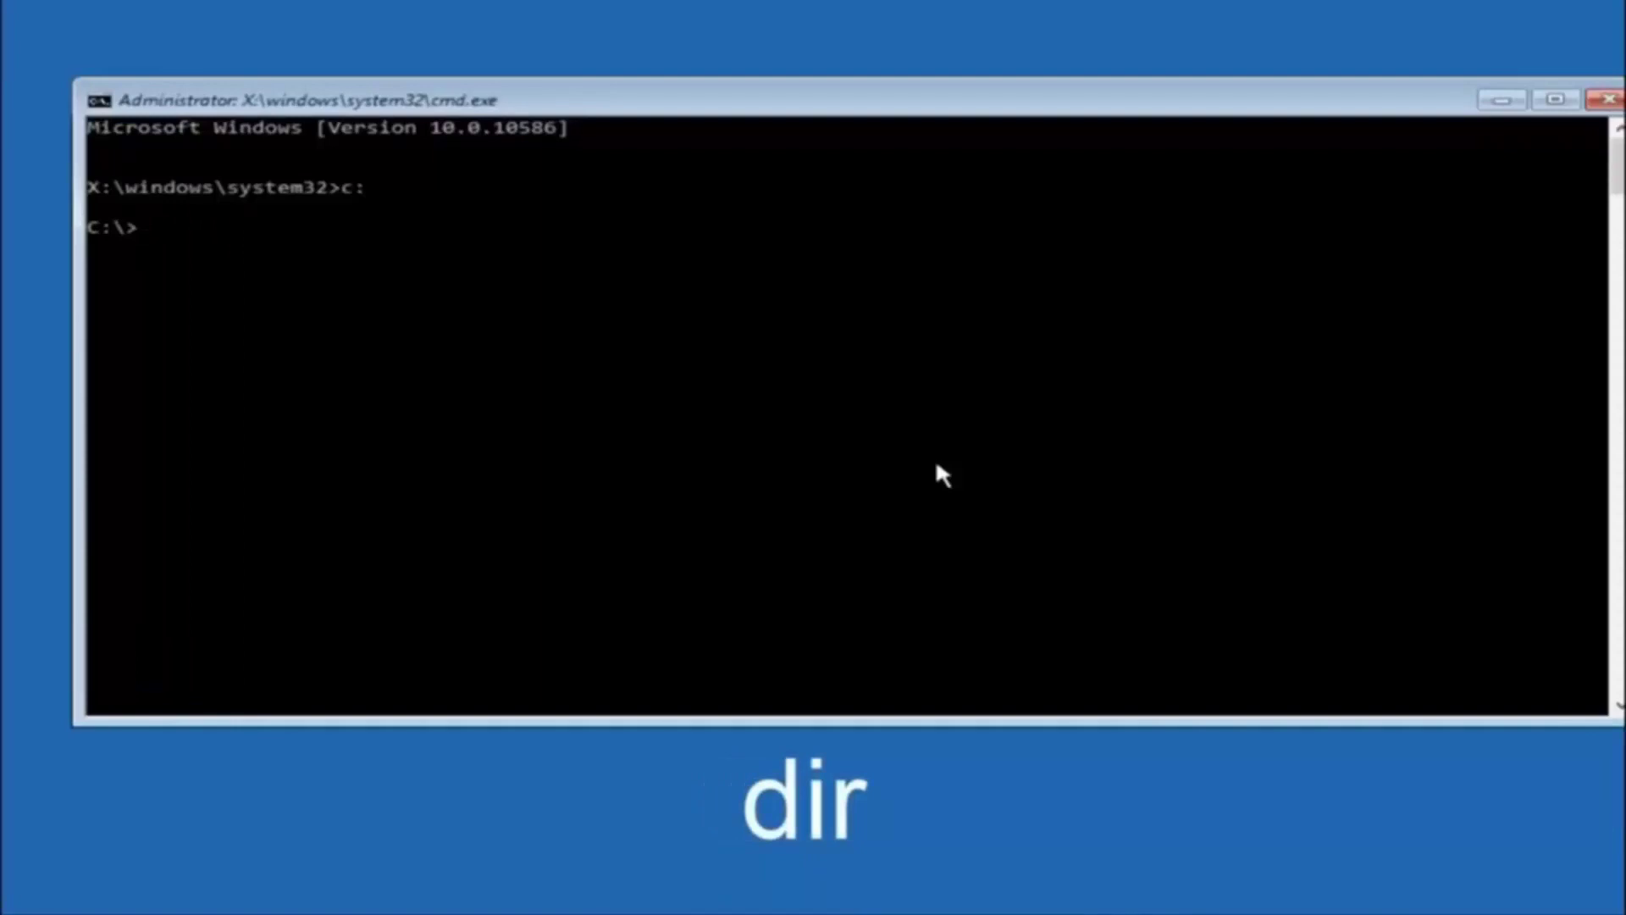
text(dir)
key(Return)
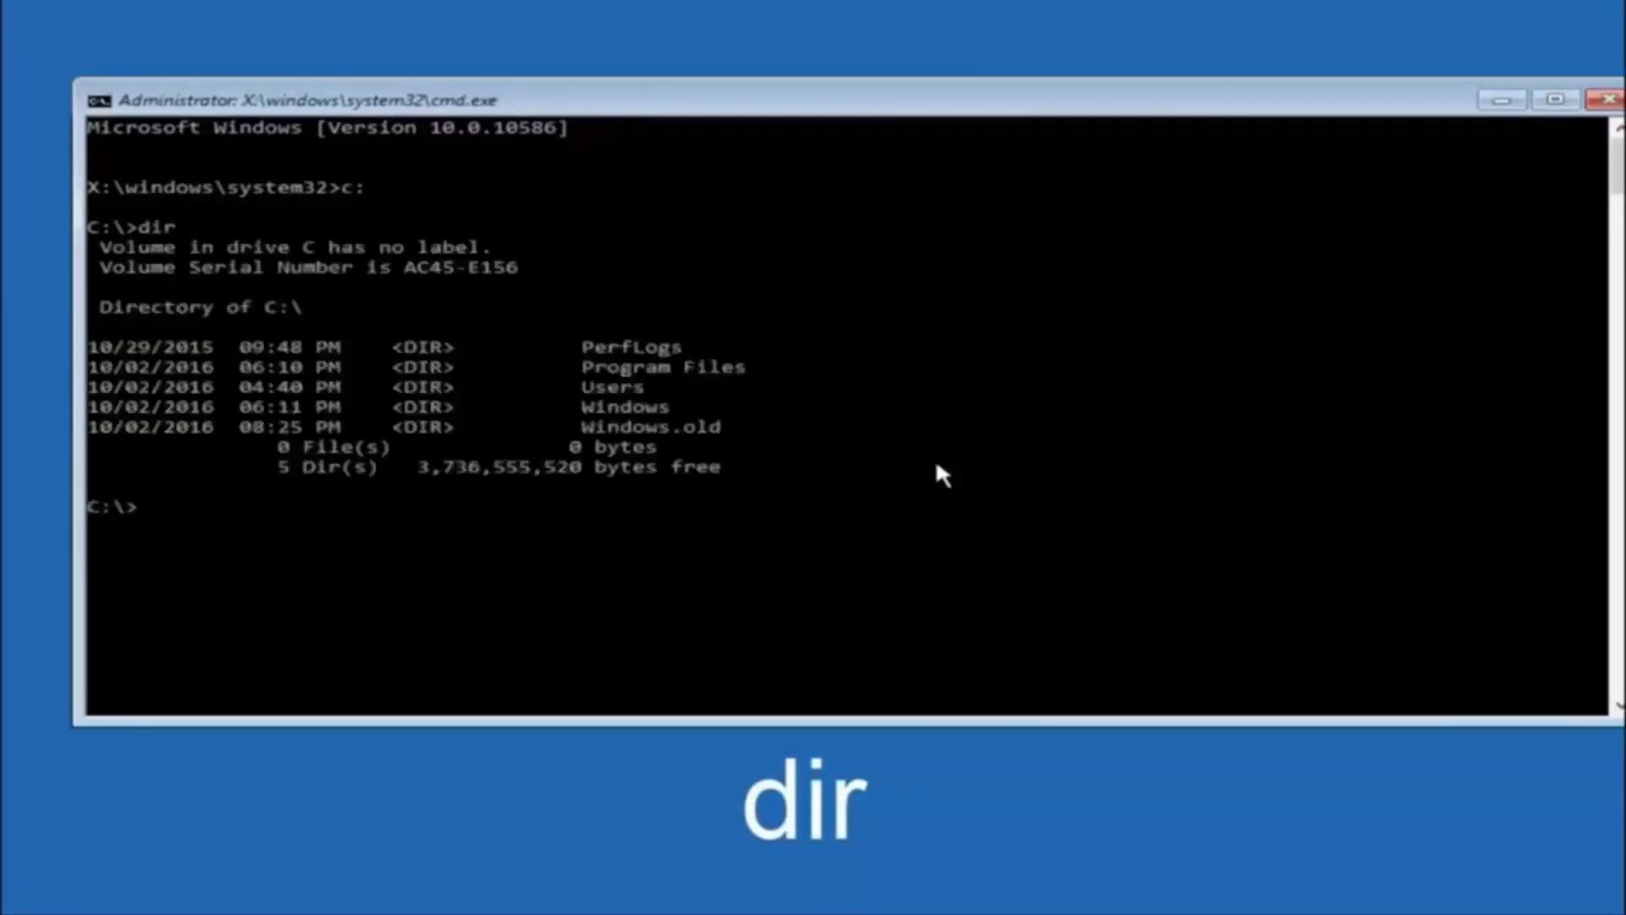
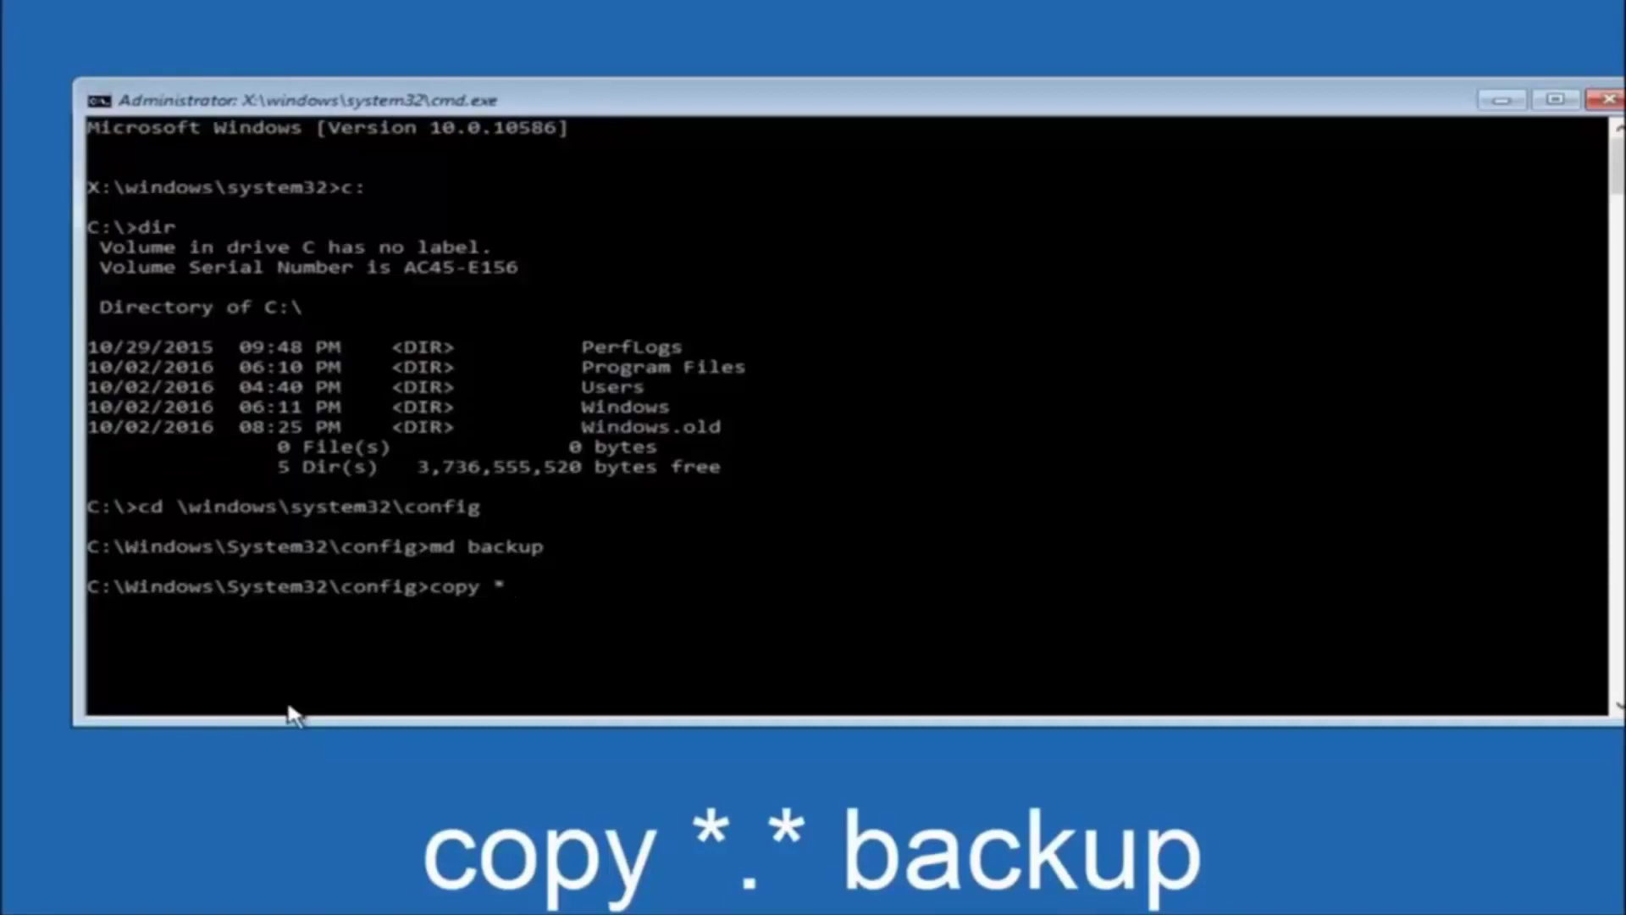
- Copy all files (*.*) from the config folder into the backup folder and change to the regback directory
text(.*)
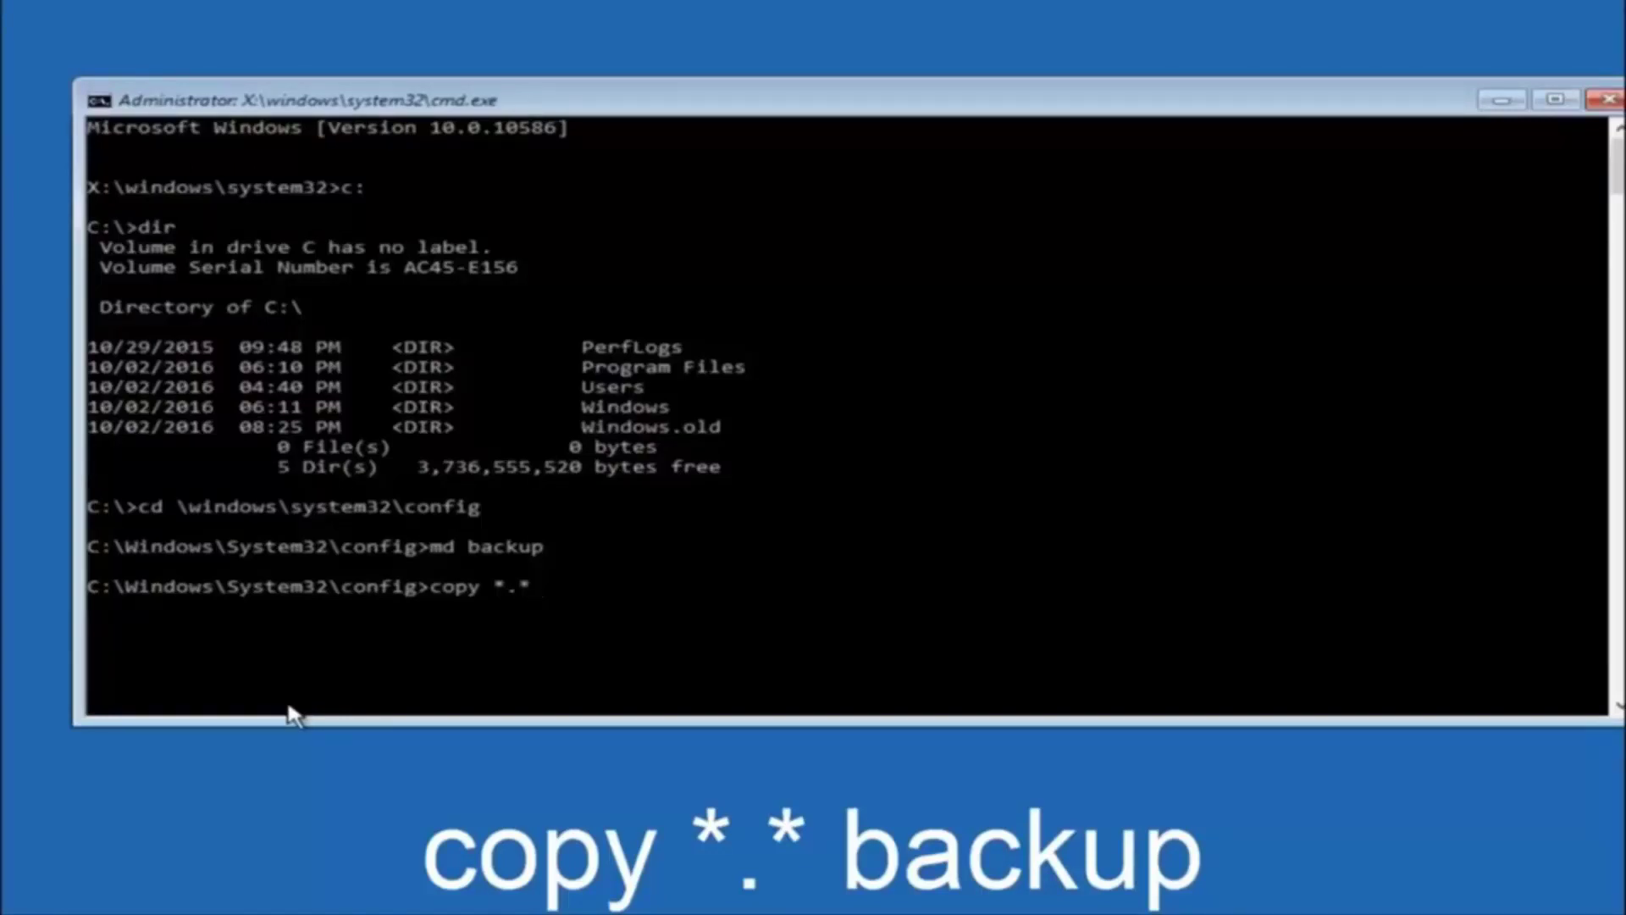
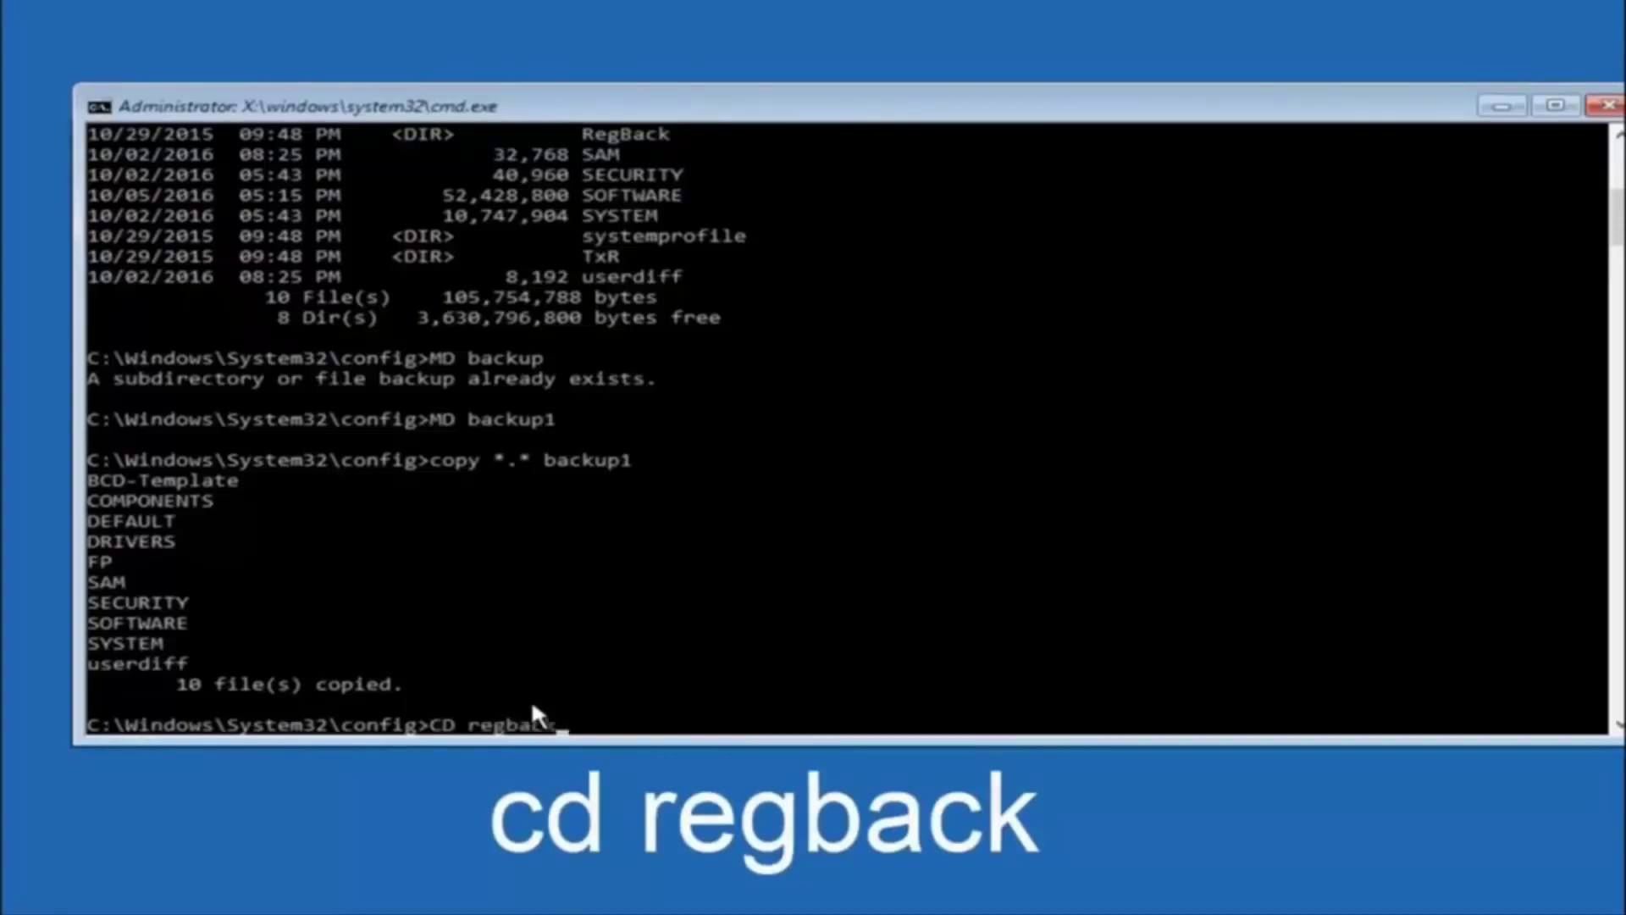
text(ck)
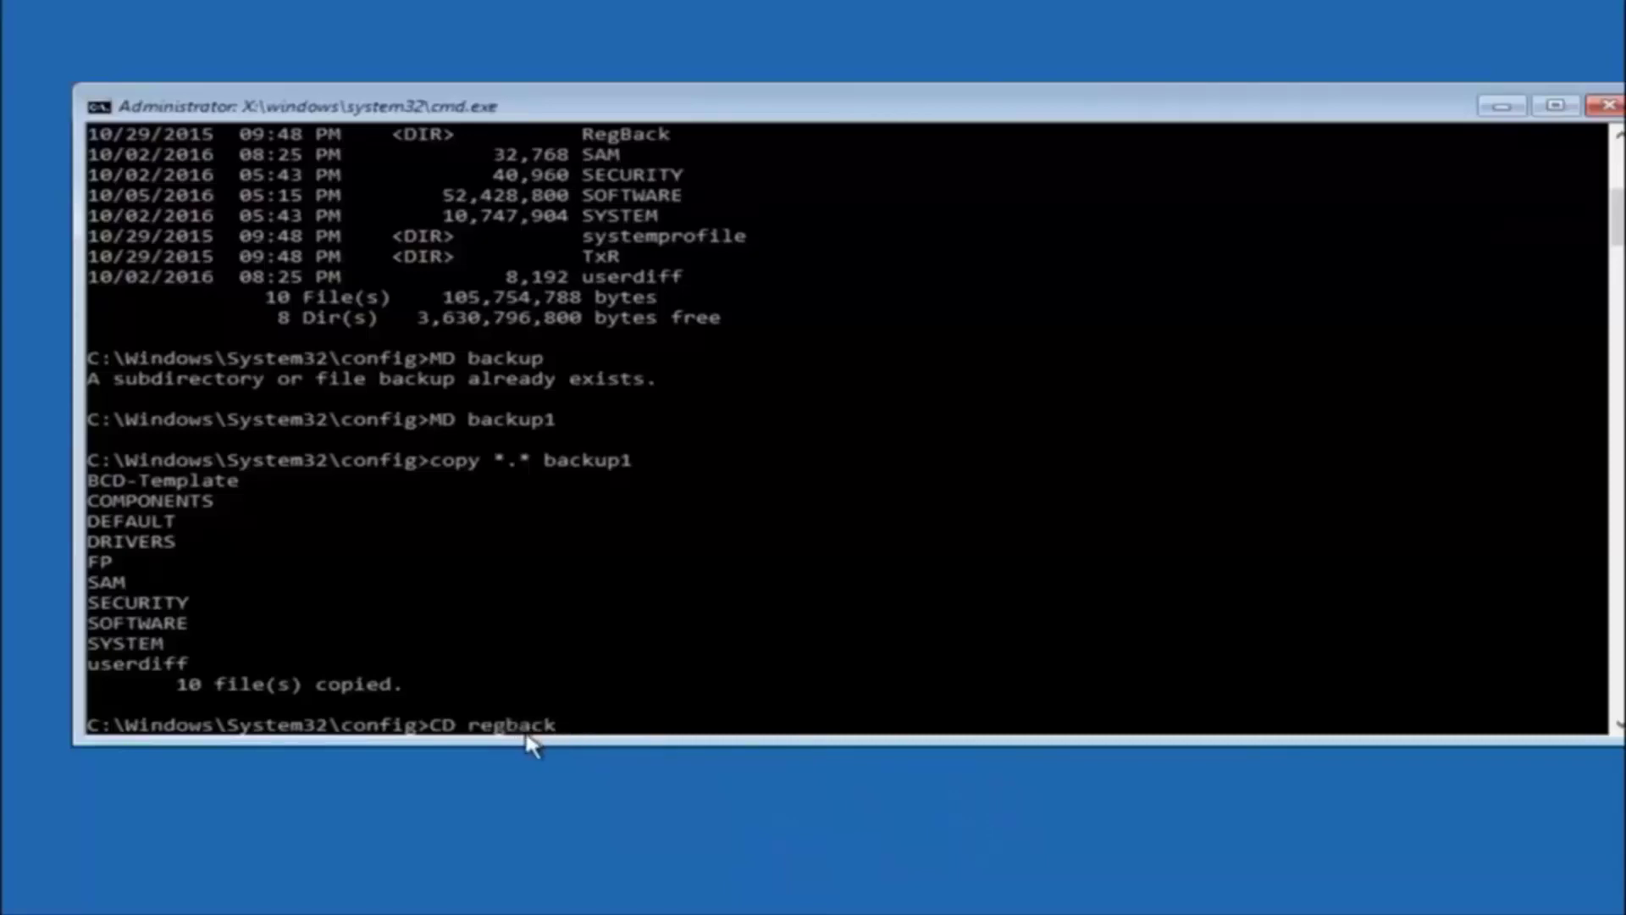
key(Return)
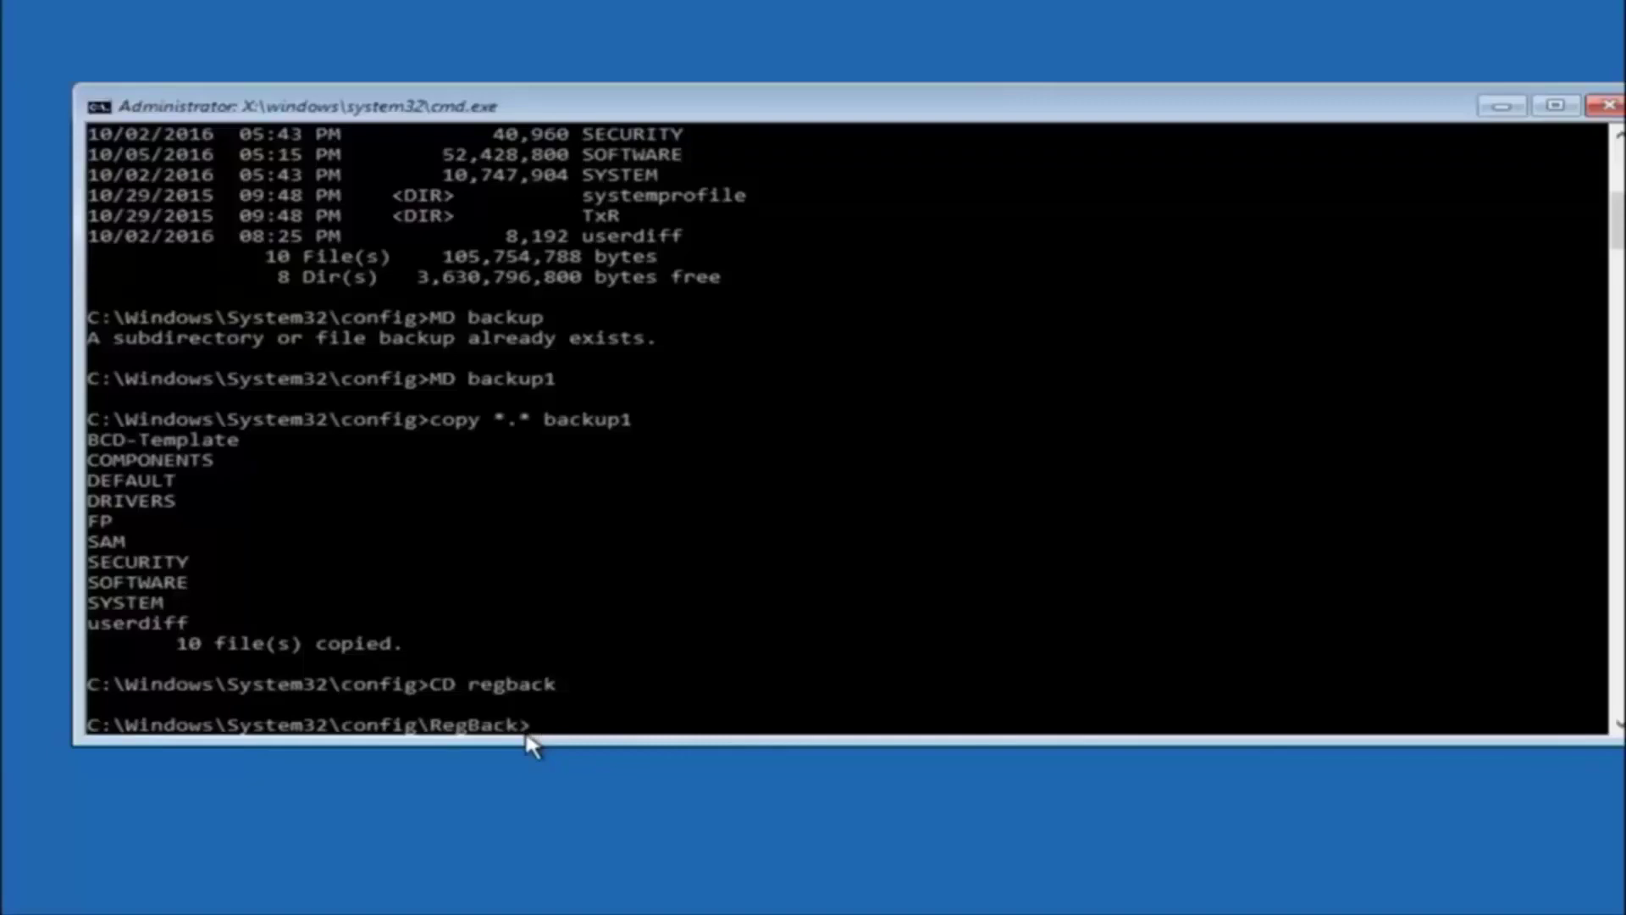
- List the contents of the RegBack folder and begin a copy command there
text(dir)
key(Return)
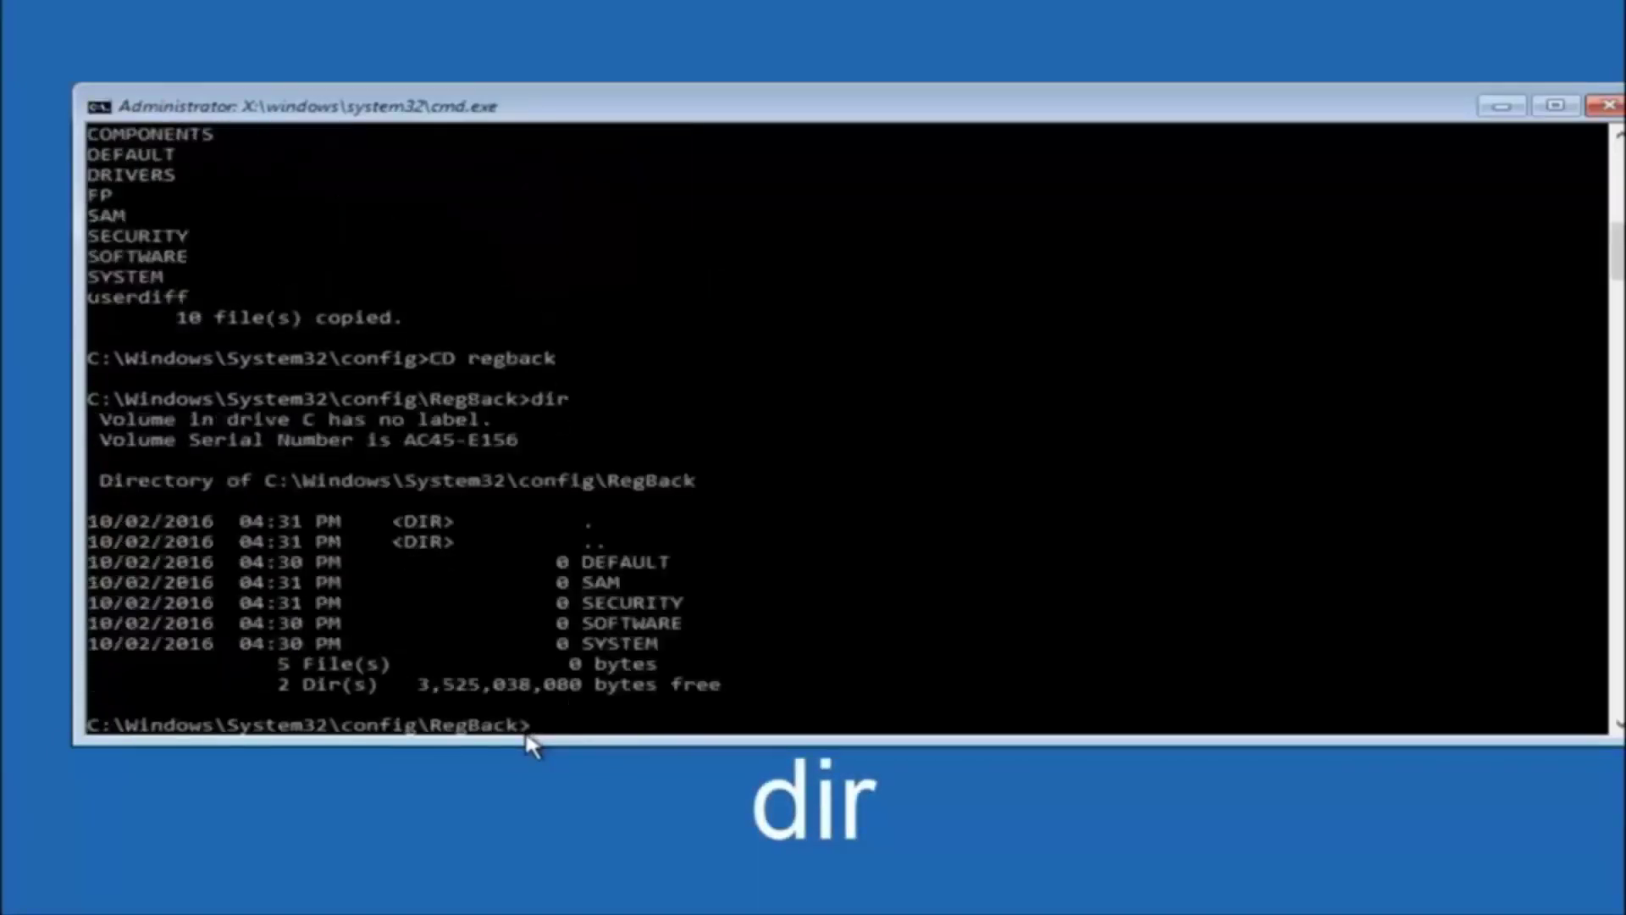
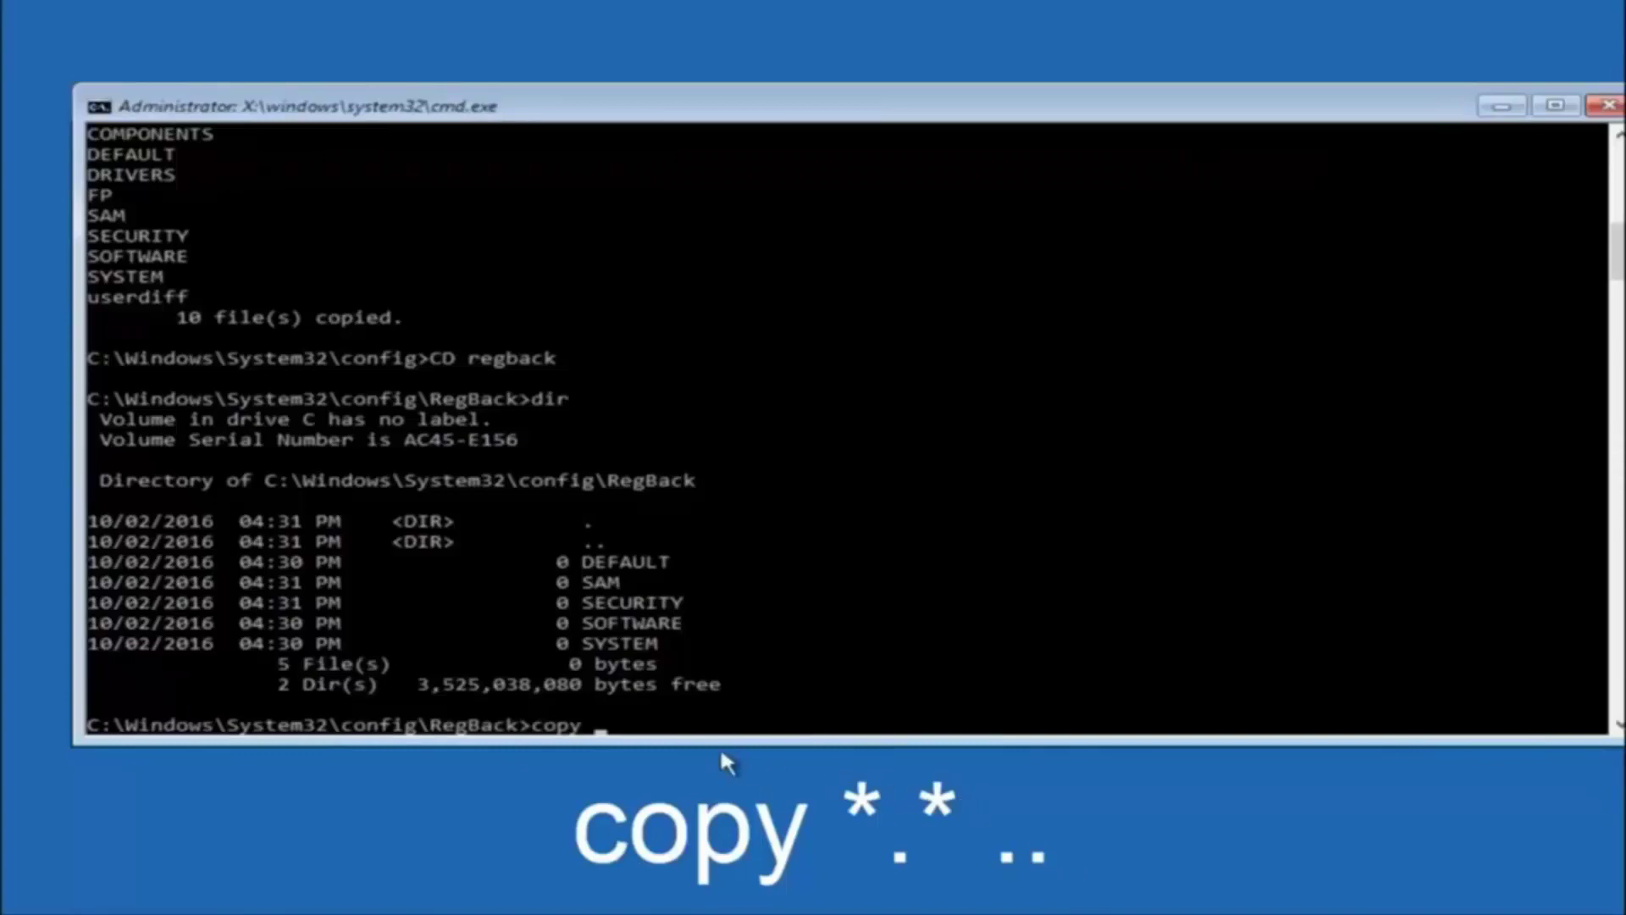
click(611, 733)
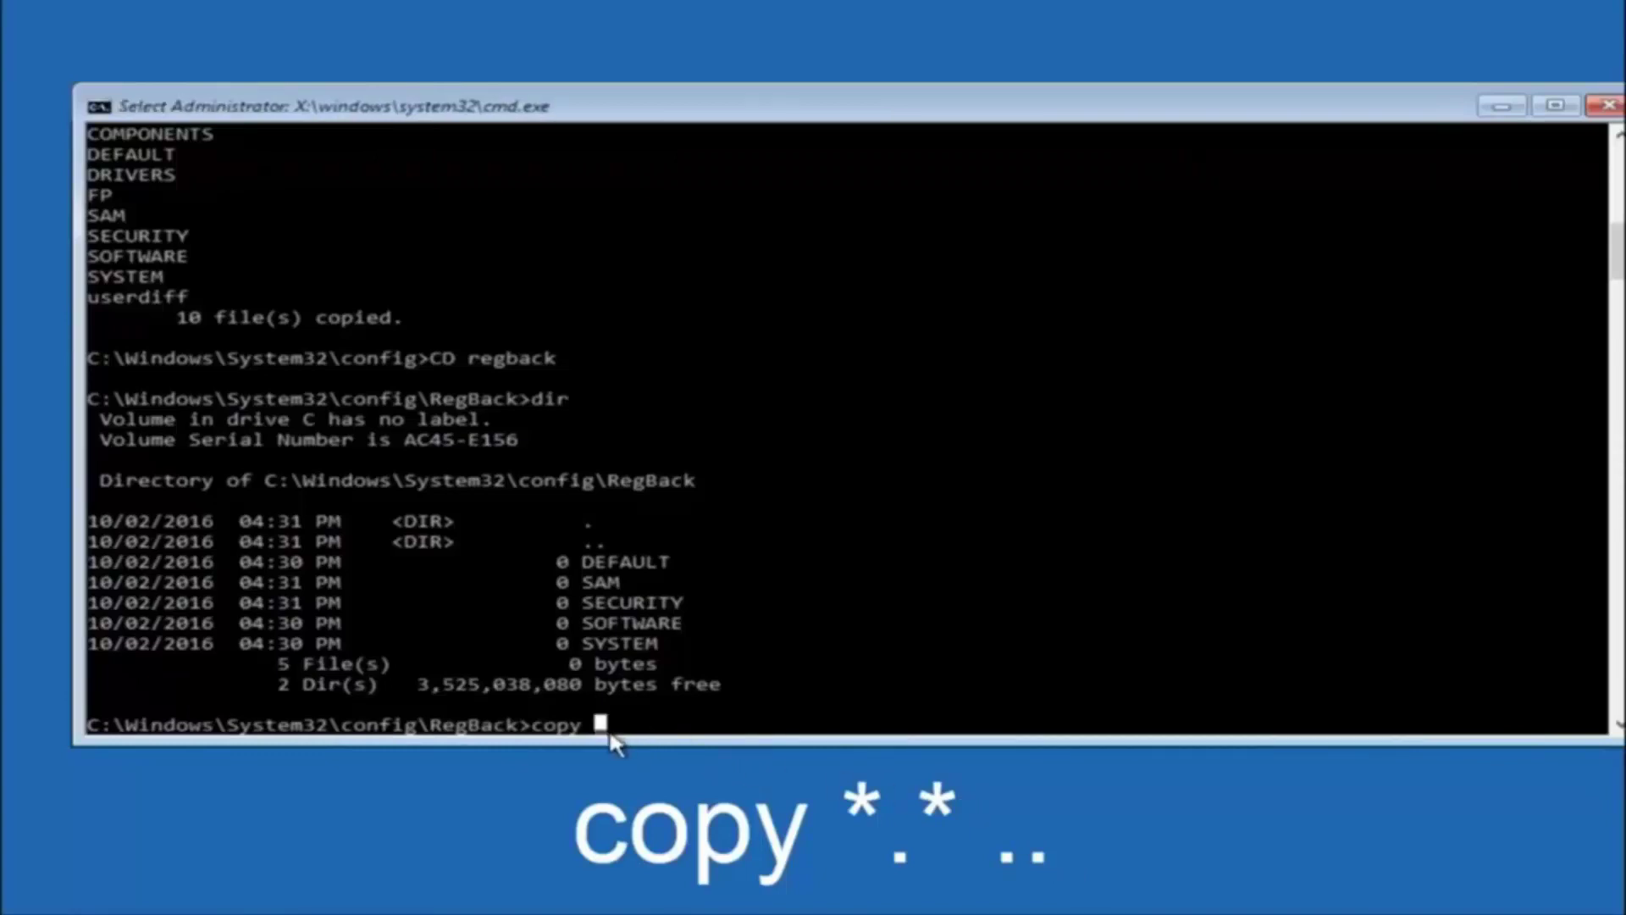